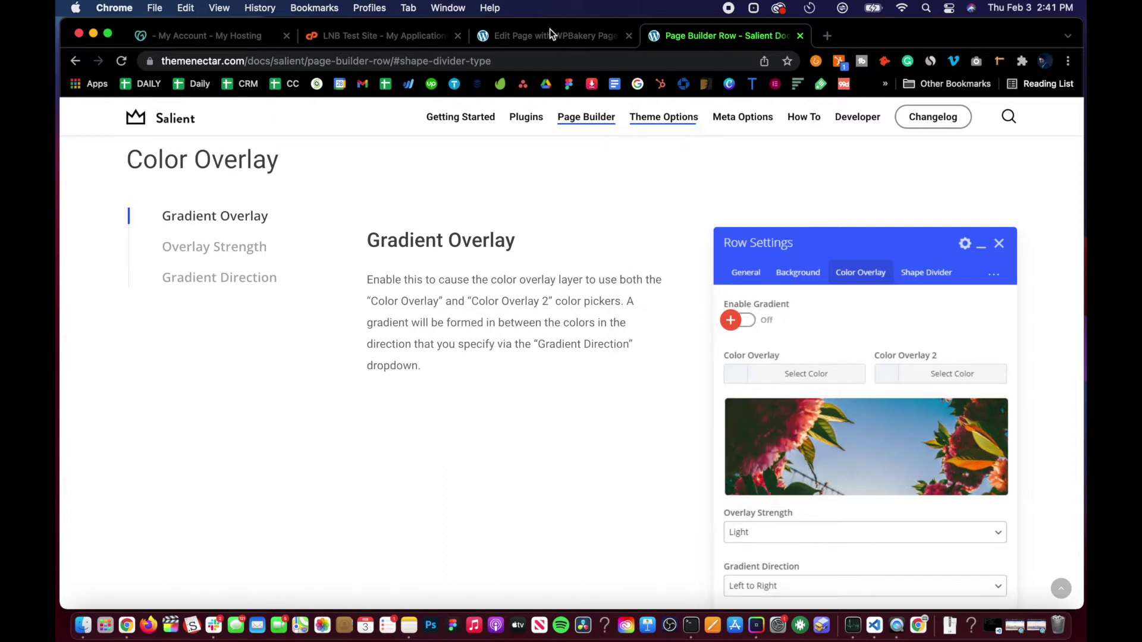
Step: Switch to the WPBakery page editor for the LNB Test Site and open the settings of the first text row
click(551, 34)
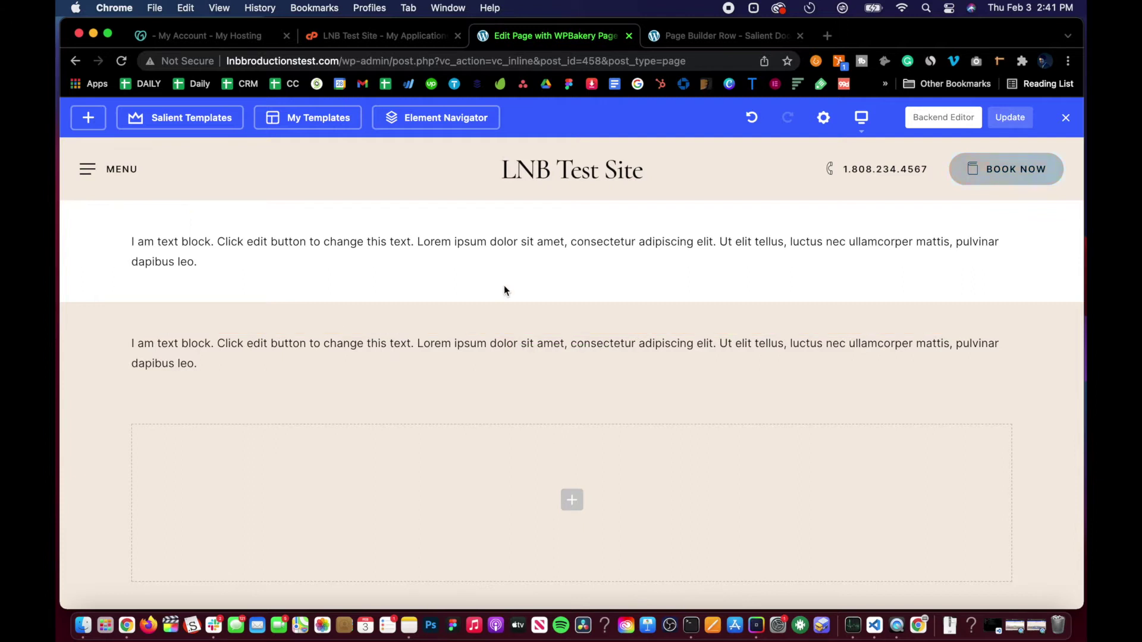
mouse_move(186, 236)
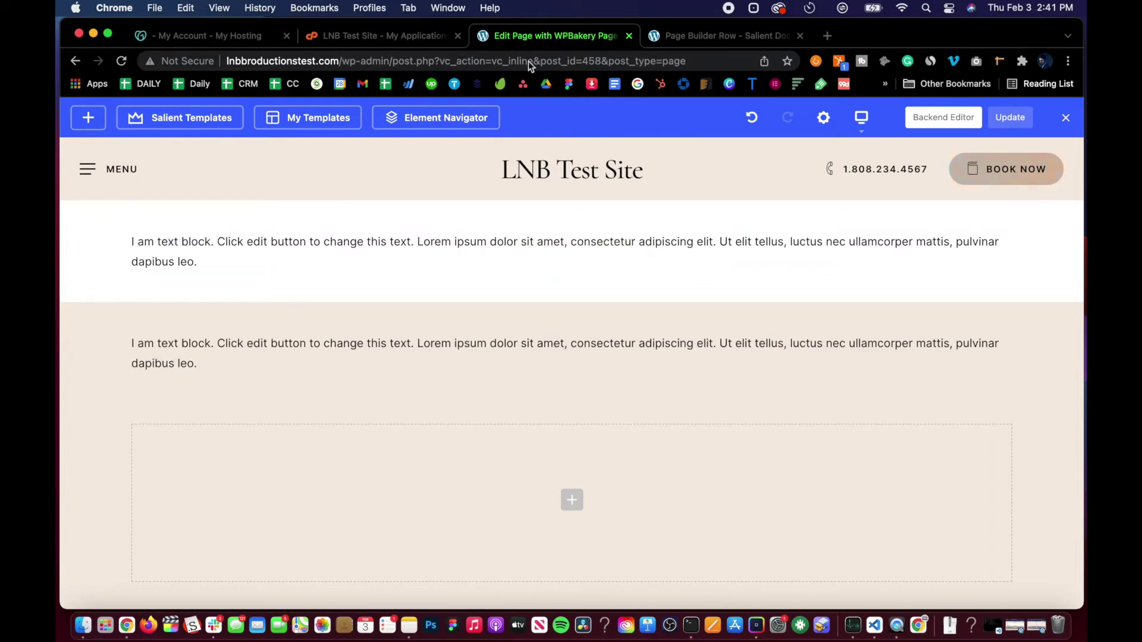
mouse_move(124, 255)
click(166, 220)
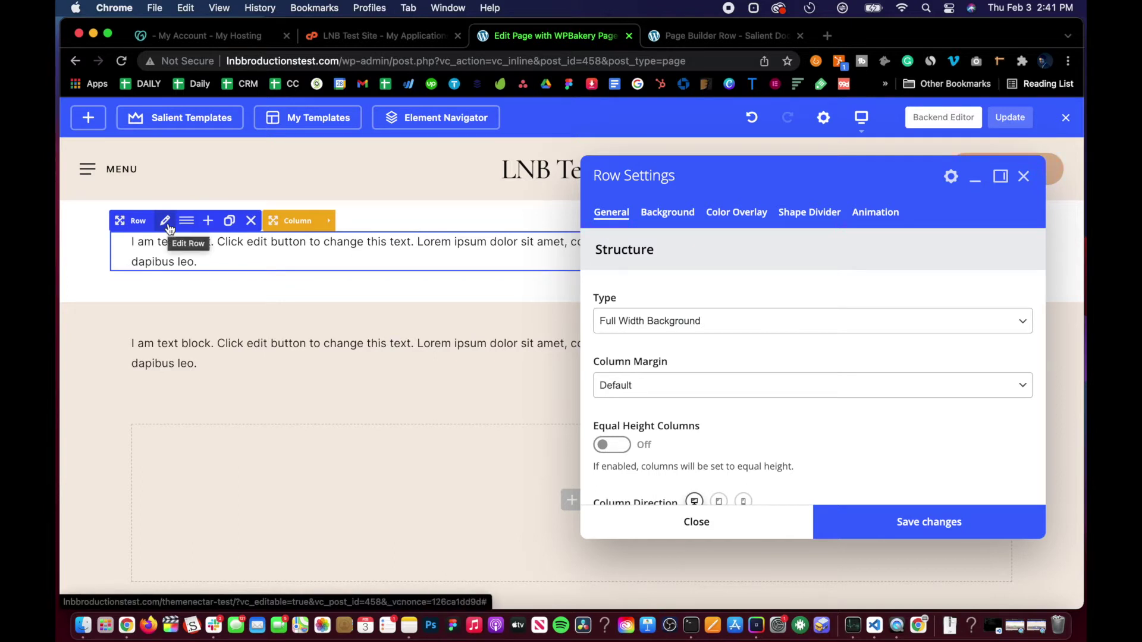
Step: Examine the row's color overlay options, including overlay type, gradient, overlay colors, strength and gradient direction
click(724, 217)
scroll(711, 375, down, 3)
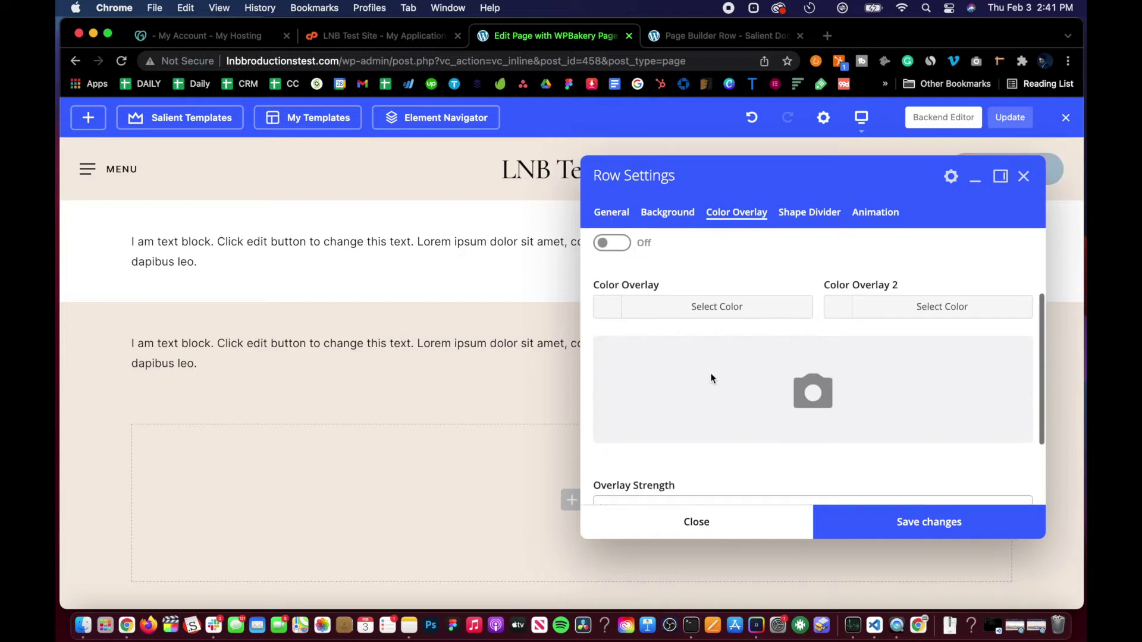
scroll(708, 373, up, 2)
scroll(704, 373, down, 5)
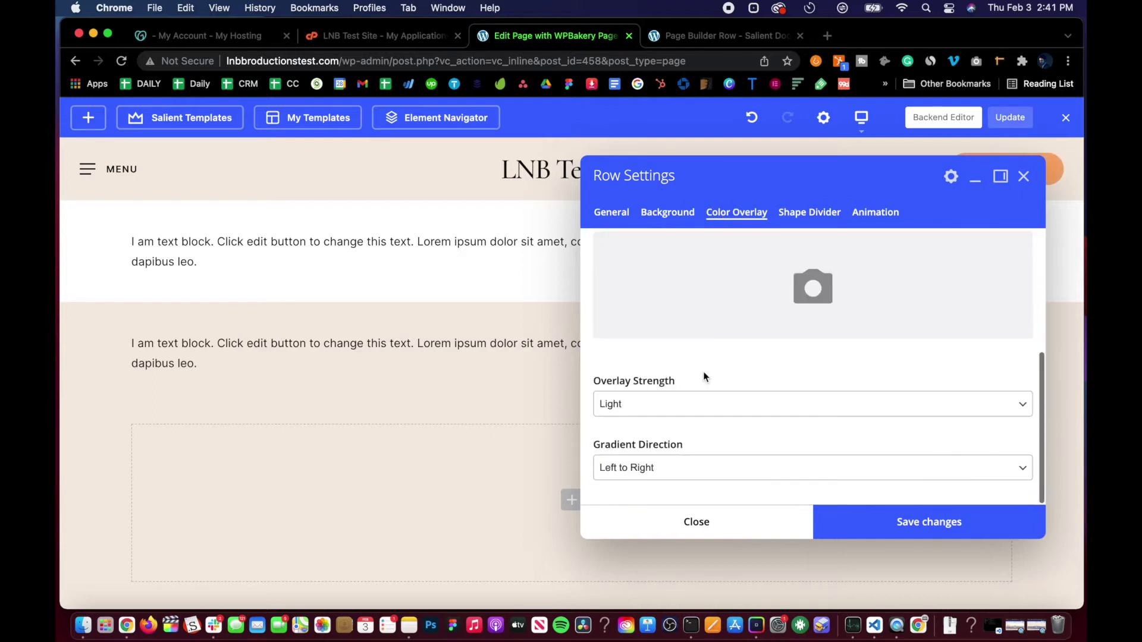
scroll(708, 363, up, 5)
scroll(683, 367, down, 2)
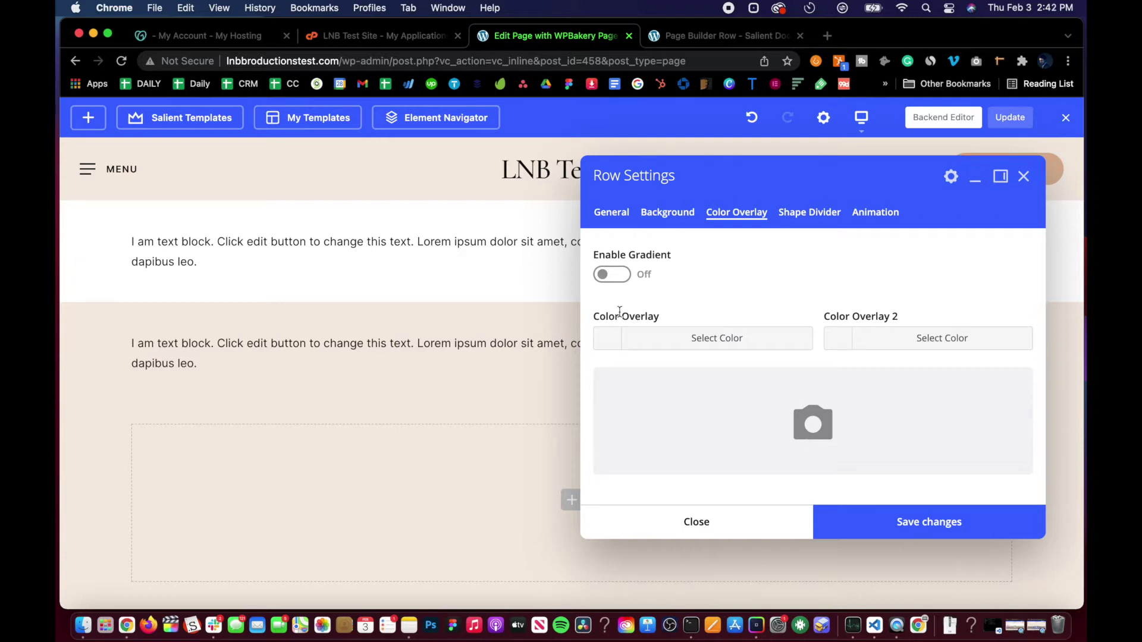
scroll(663, 326, down, 4)
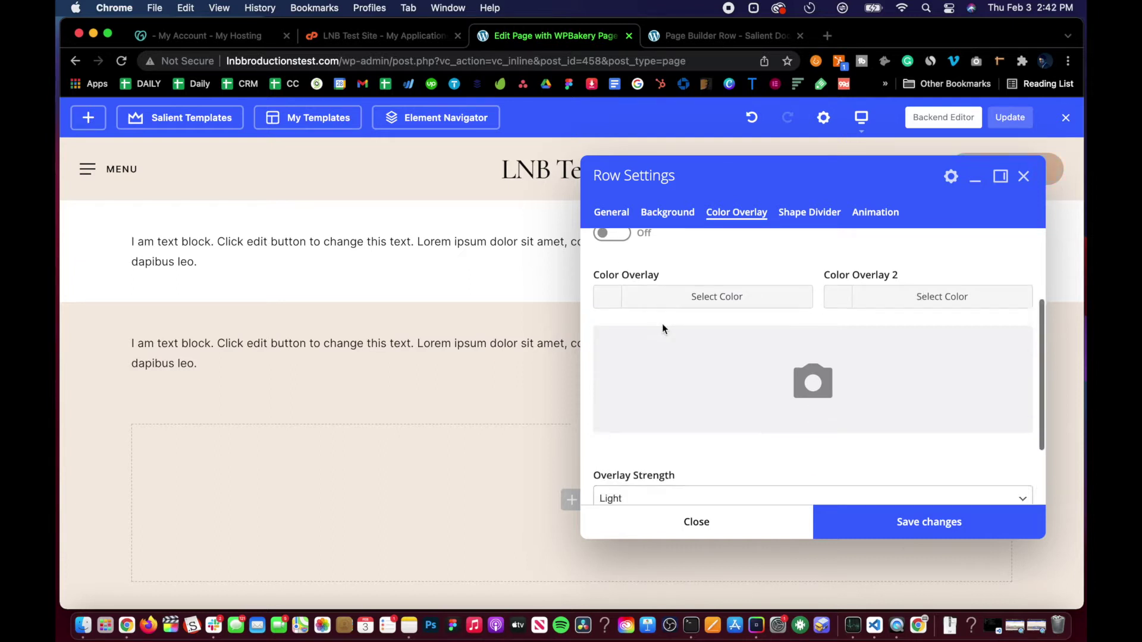
scroll(662, 323, up, 4)
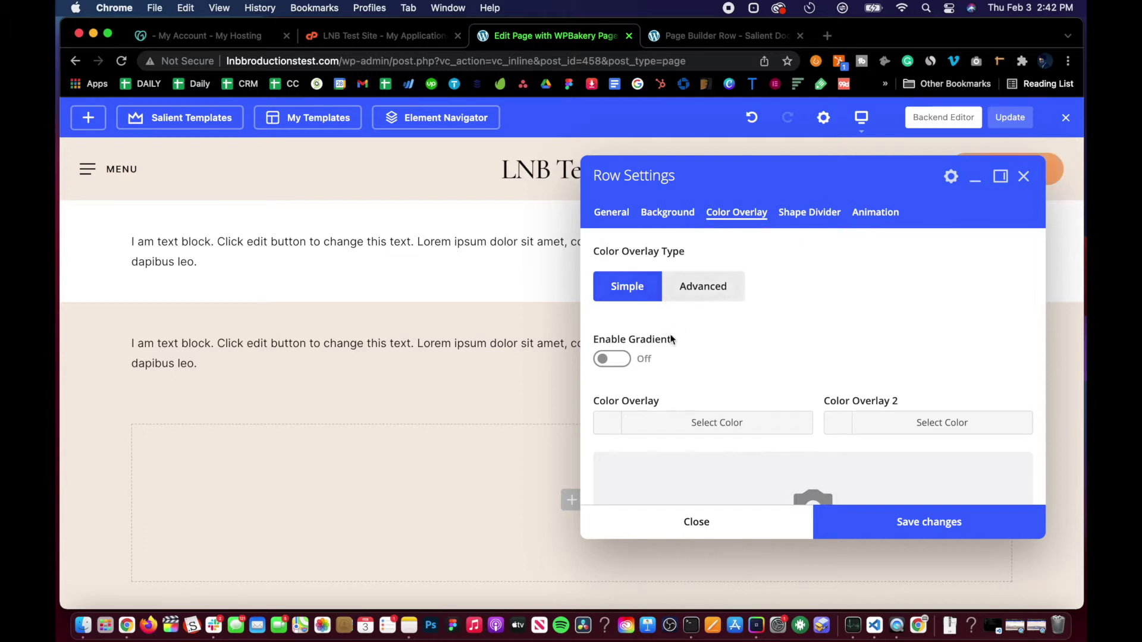
scroll(604, 408, down, 4)
scroll(605, 410, up, 4)
scroll(630, 419, down, 4)
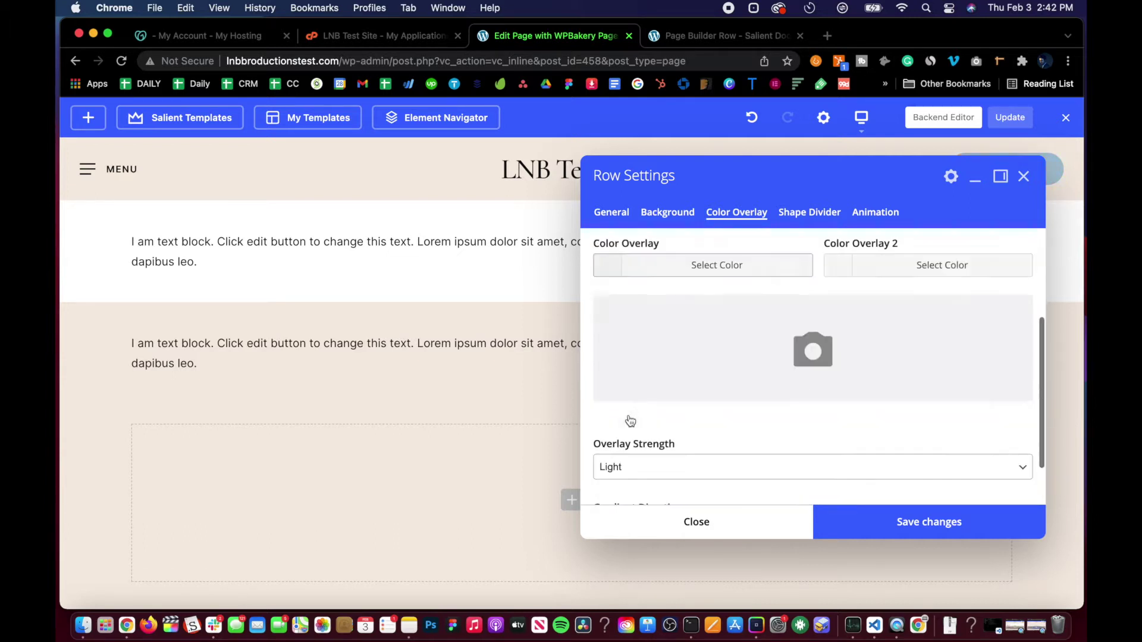
scroll(629, 420, up, 4)
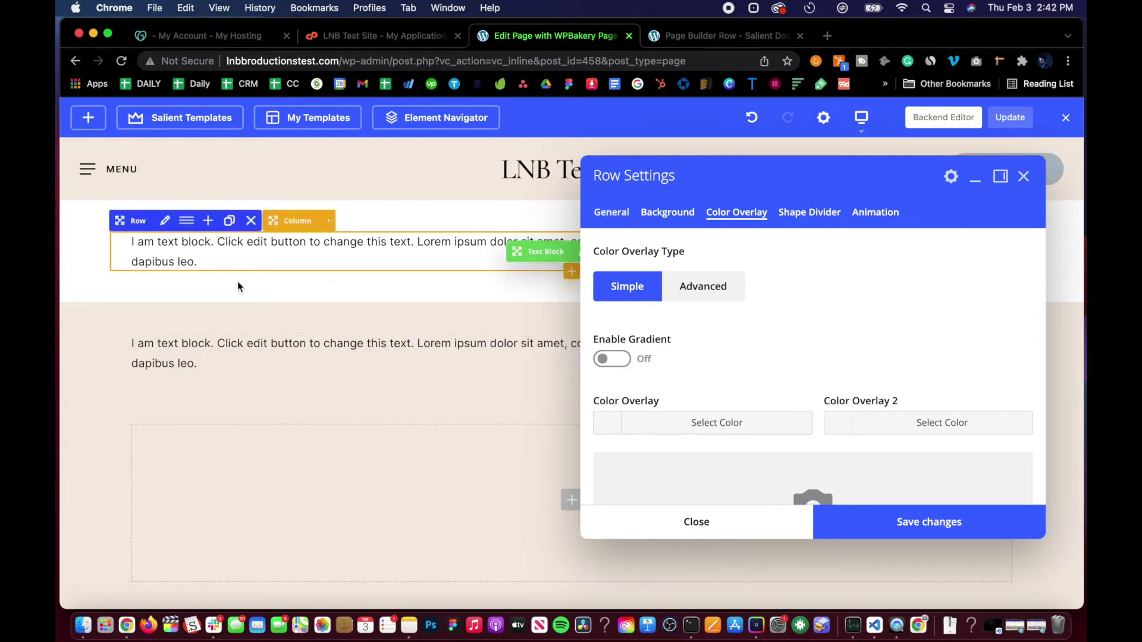
Step: Set the row's top and bottom padding to 10% and save the changes
click(600, 215)
scroll(613, 416, down, 8)
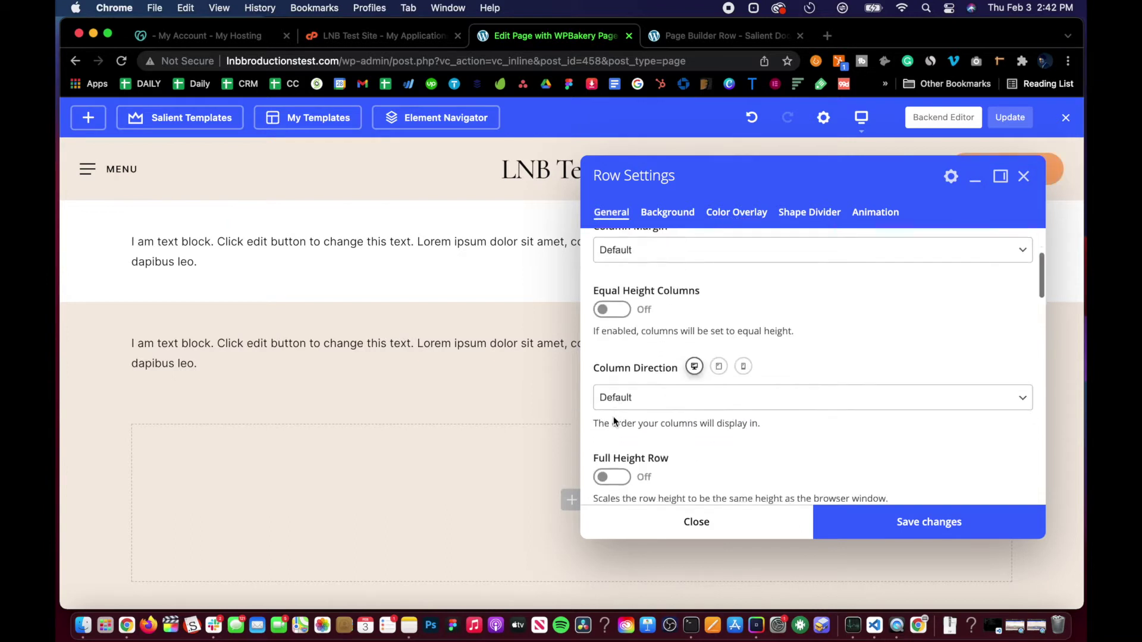
scroll(612, 416, up, 2)
click(607, 394)
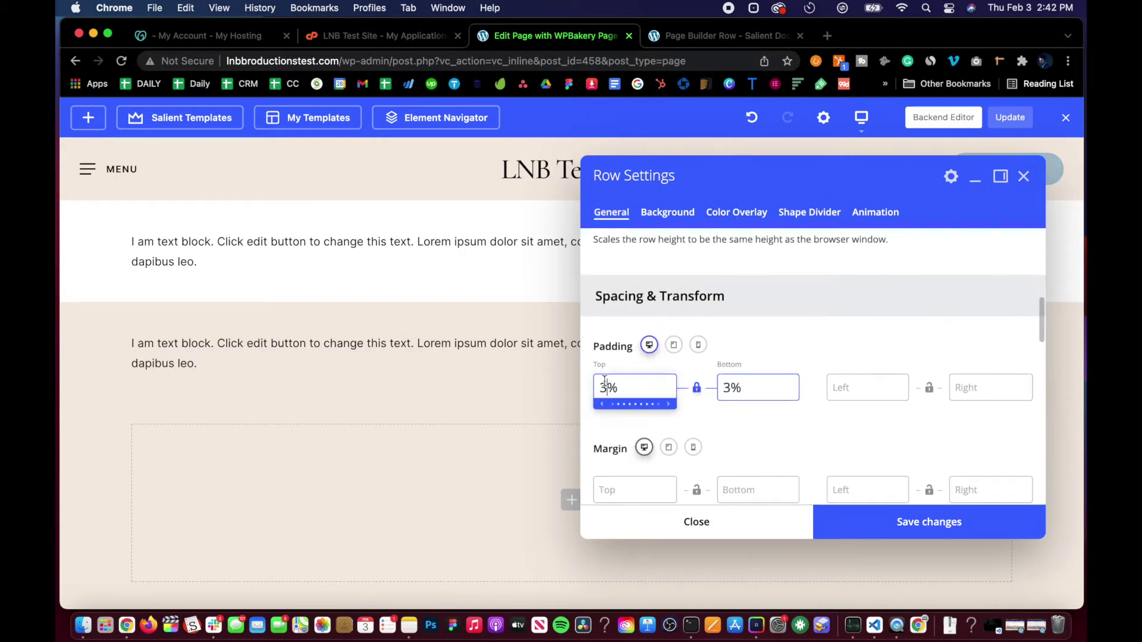
key(BackSpace)
text(10)
click(873, 530)
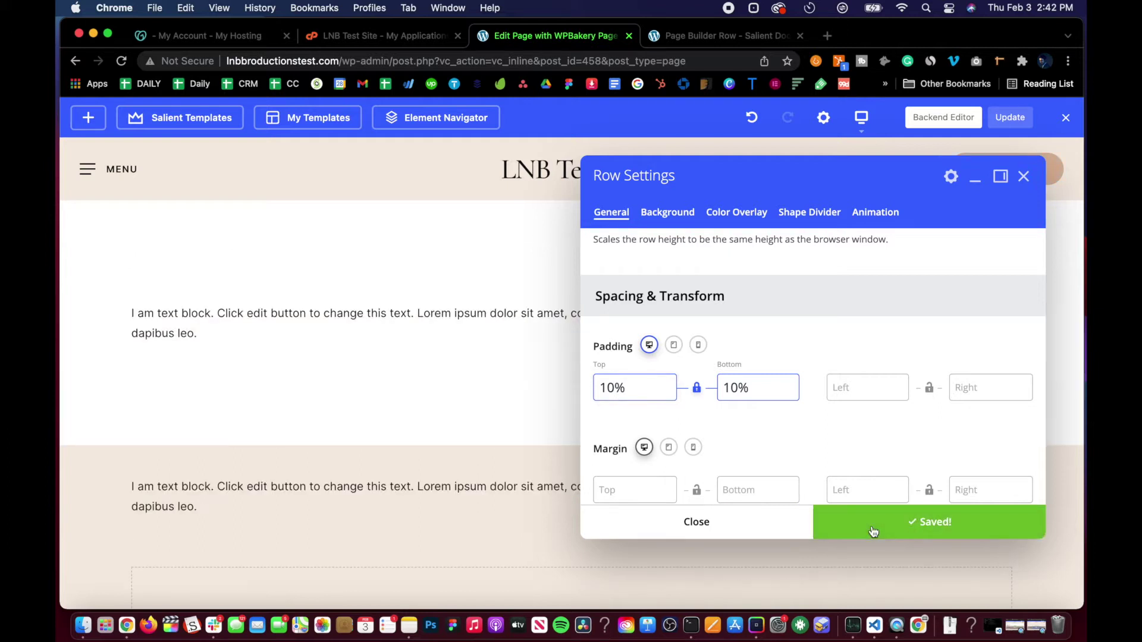
Step: Enable the gradient in the row's color overlay settings
click(747, 216)
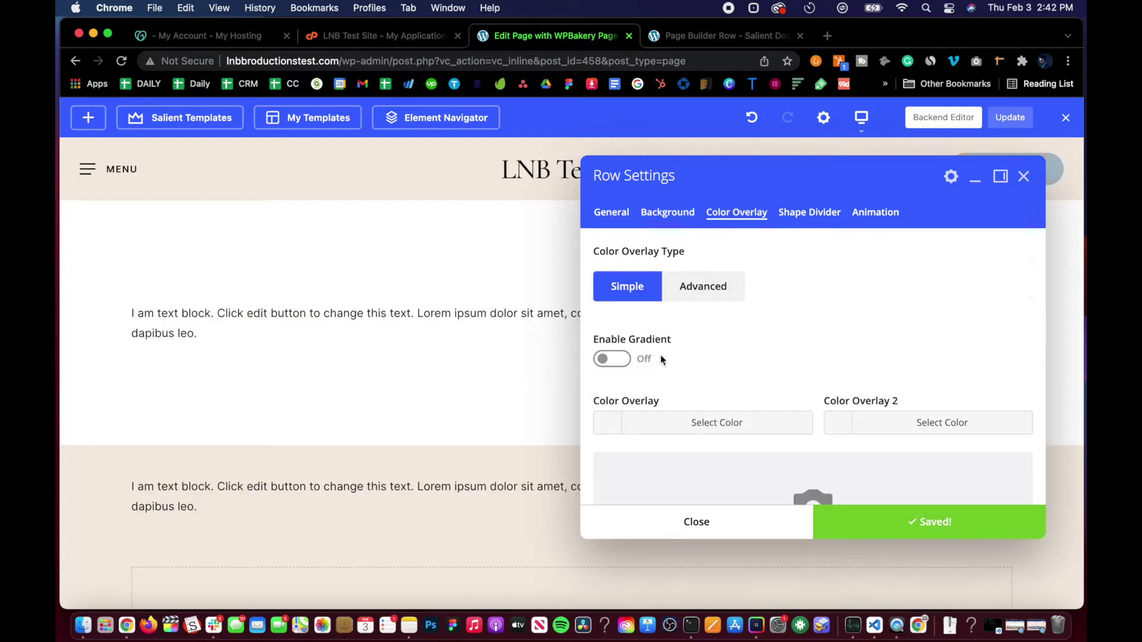
scroll(661, 355, down, 2)
click(618, 301)
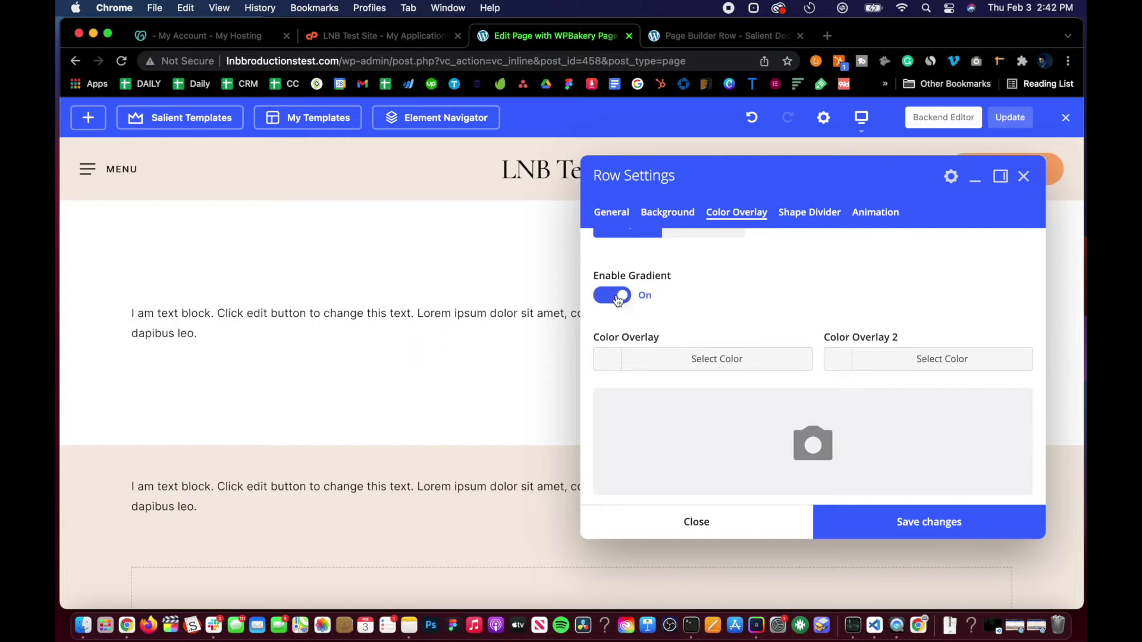
Step: Set the first overlay color to the blue preset #1e73be
scroll(680, 296, down, 3)
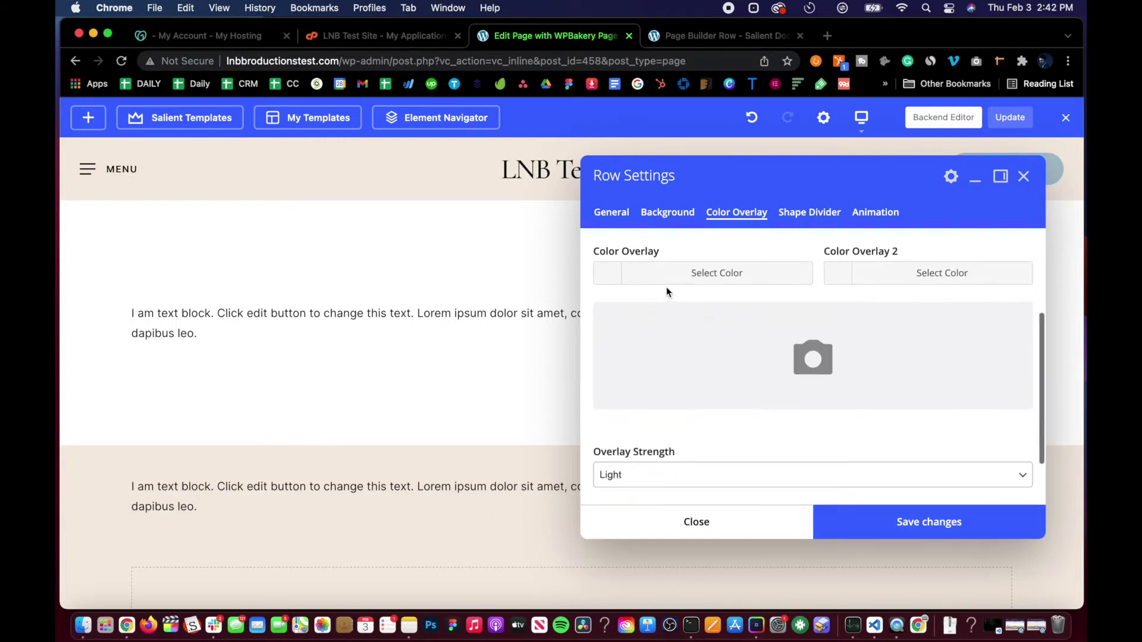
click(661, 287)
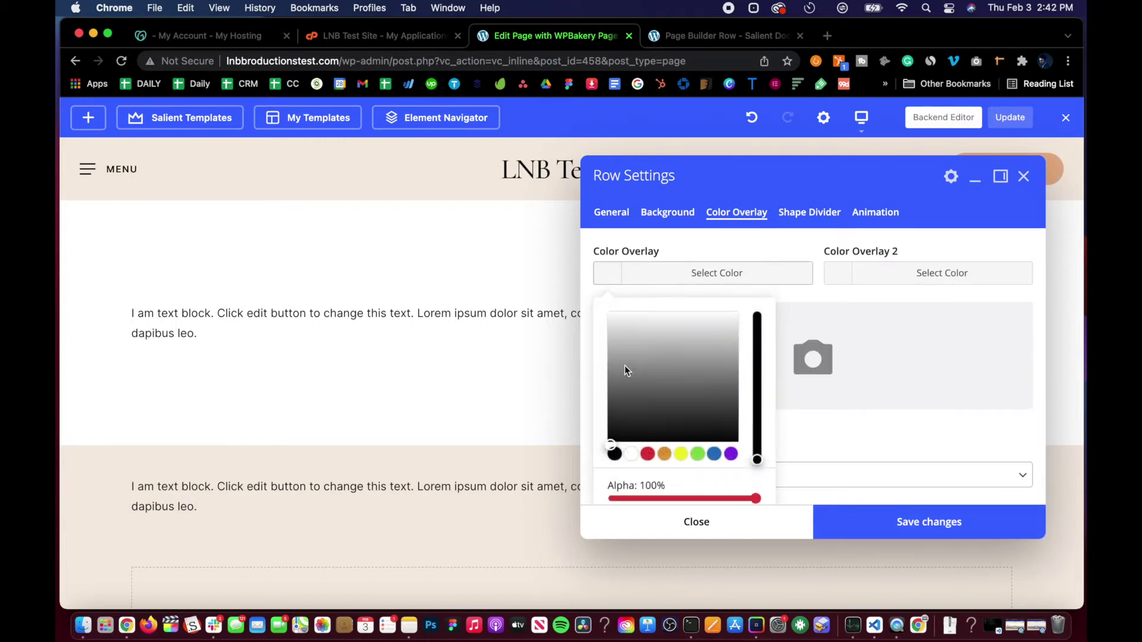
click(715, 454)
click(790, 239)
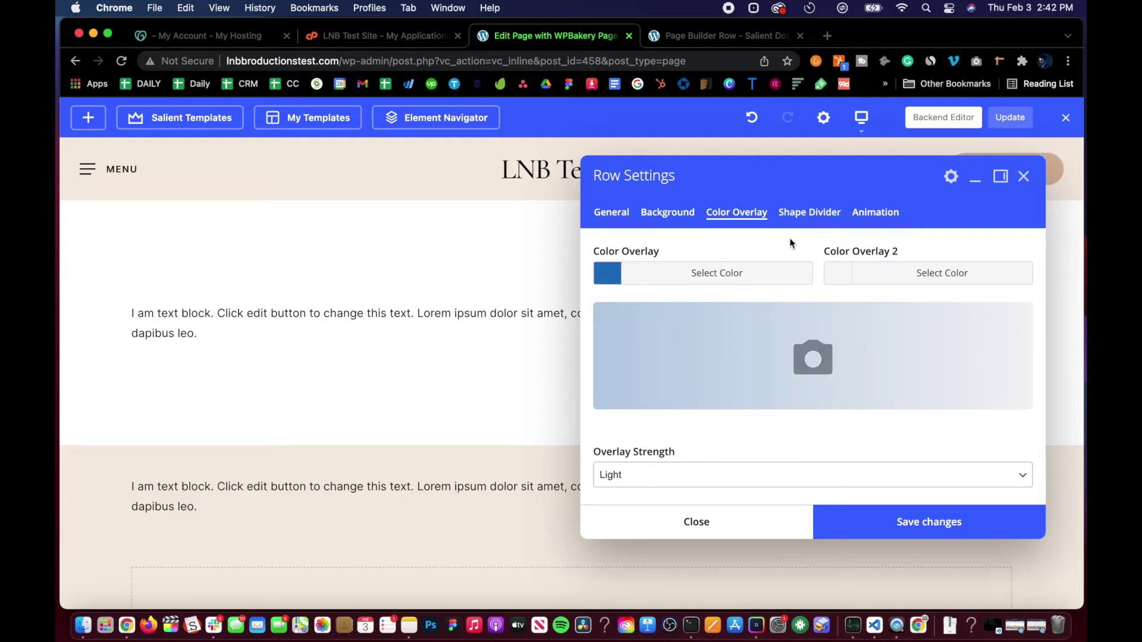
Step: Examine the gradient preview along with the overlay strength and gradient direction options
scroll(672, 357, down, 2)
scroll(671, 365, up, 5)
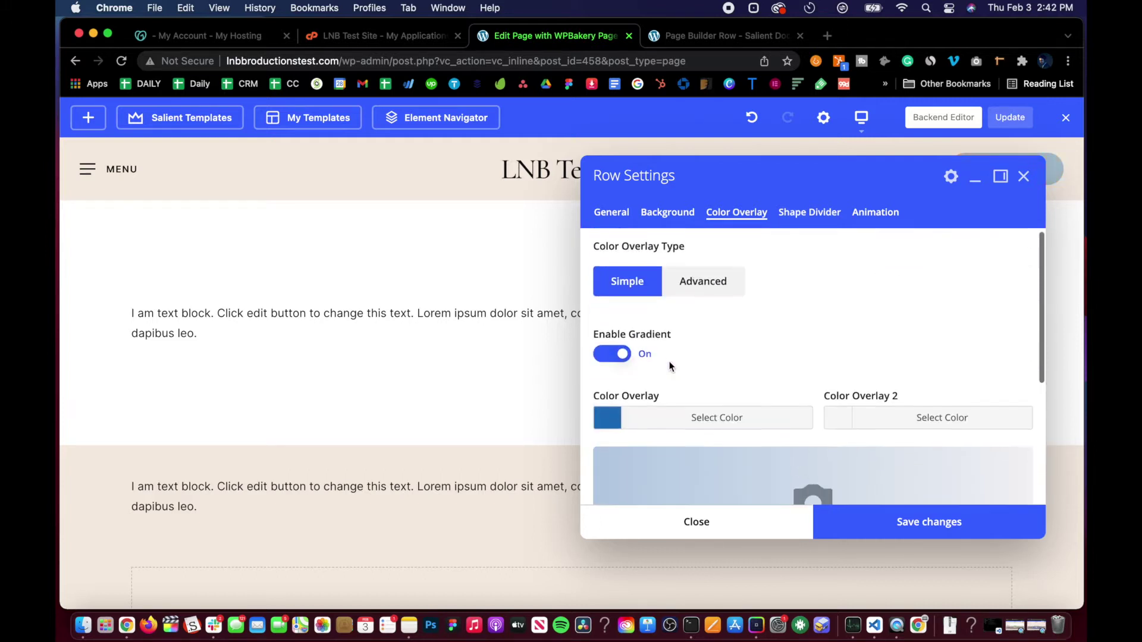
scroll(670, 366, down, 4)
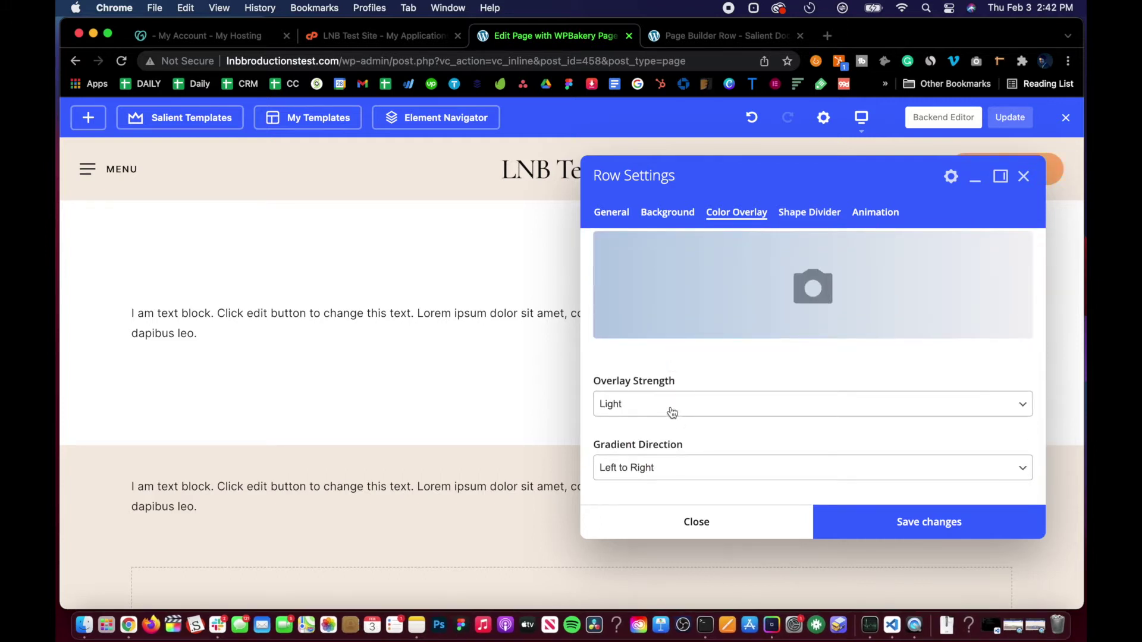
scroll(669, 381, up, 4)
scroll(662, 337, down, 1)
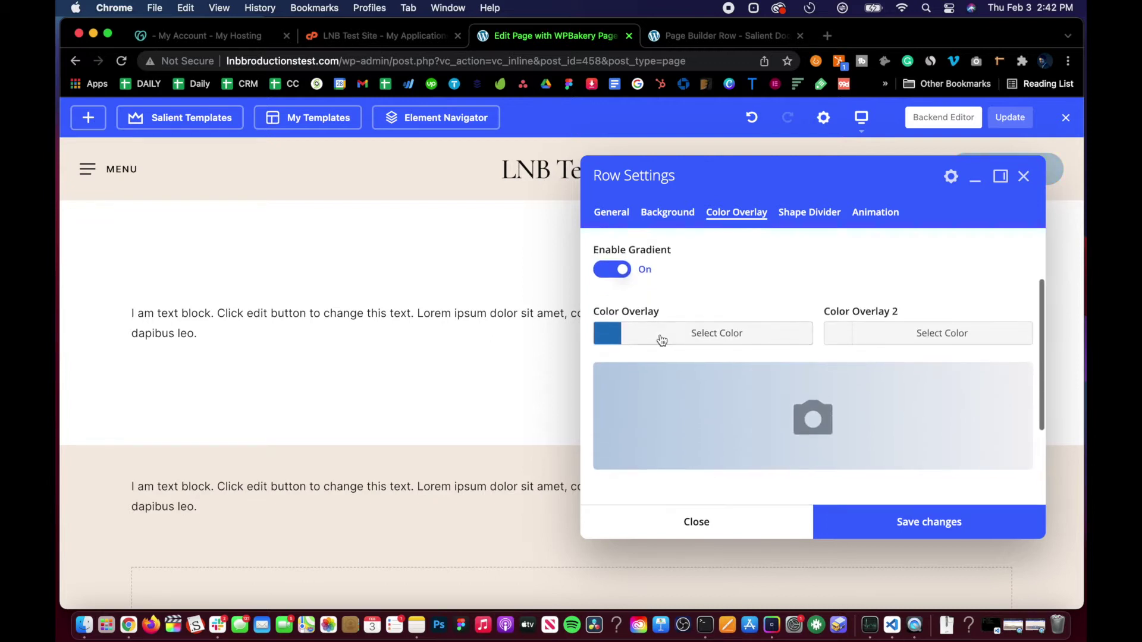
scroll(662, 339, down, 3)
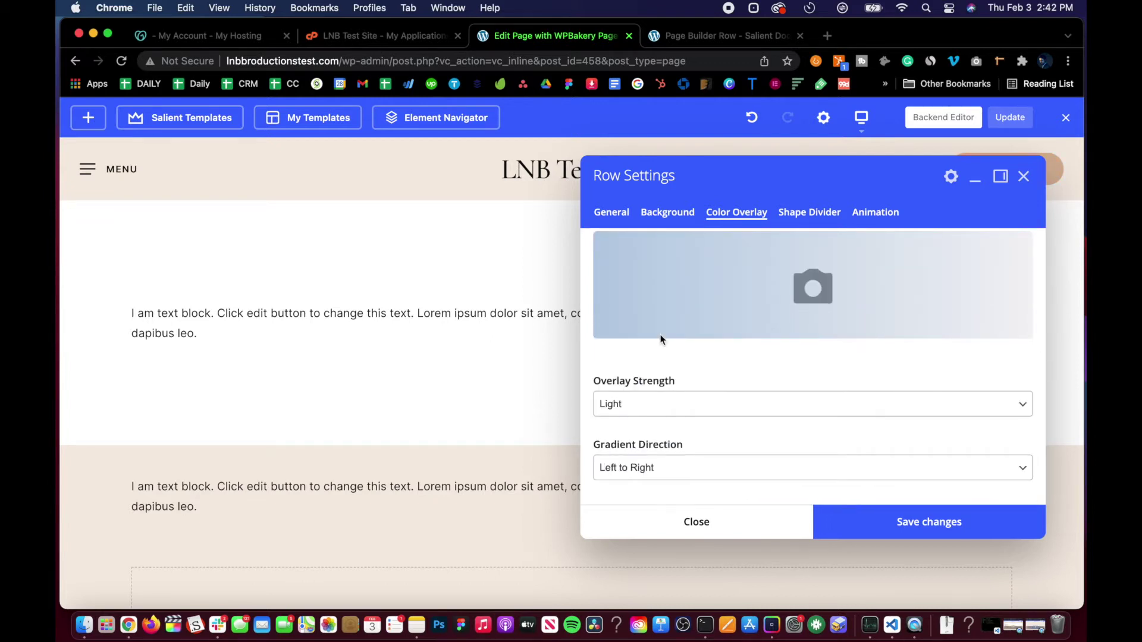
scroll(660, 340, up, 2)
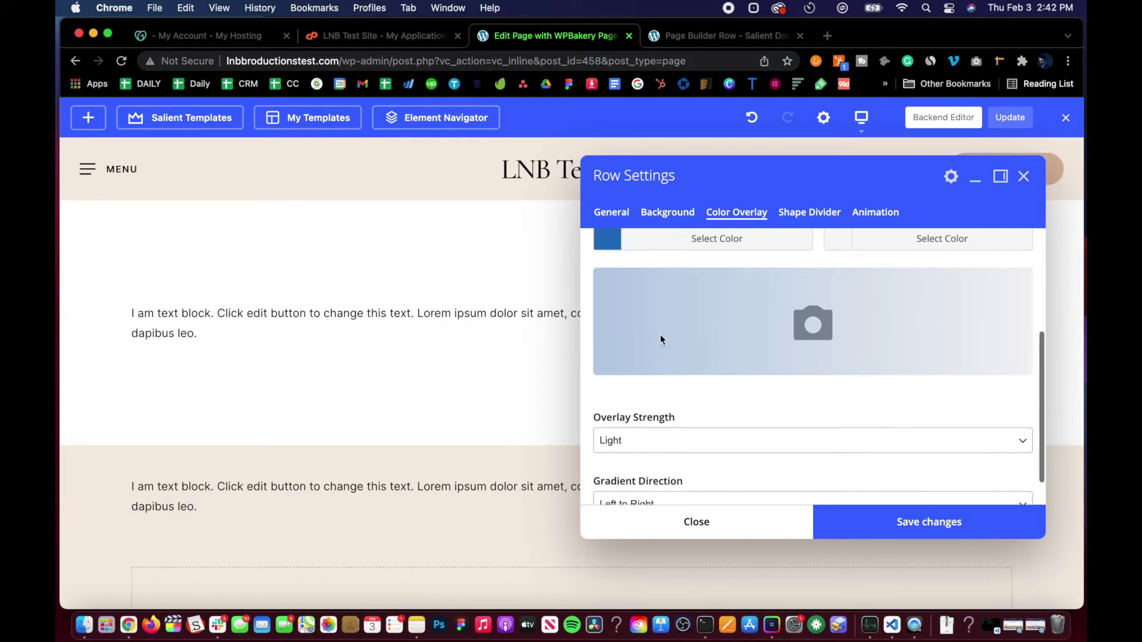
scroll(660, 339, down, 2)
scroll(659, 357, up, 3)
Step: Set the row's first overlay color to the black preset
click(655, 391)
scroll(646, 423, down, 3)
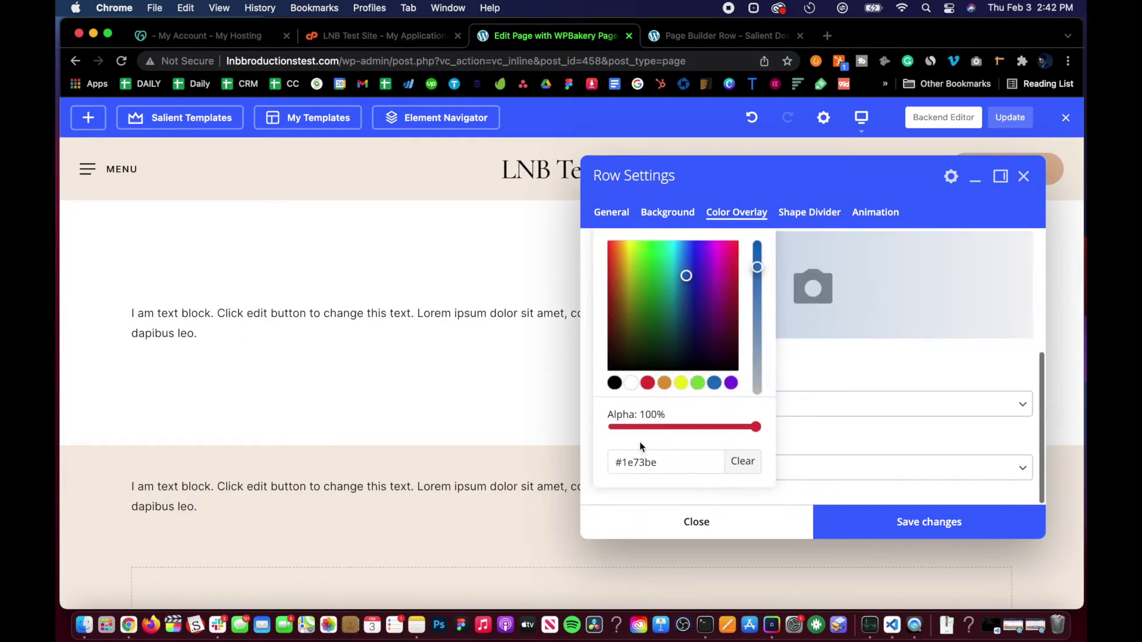
click(614, 383)
click(849, 364)
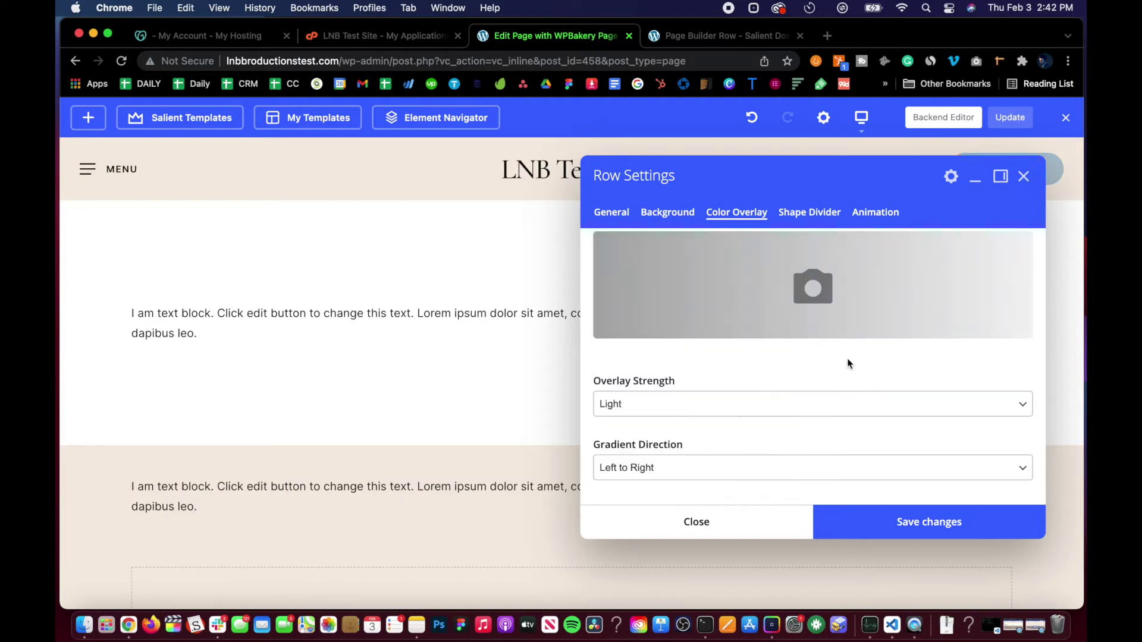
Step: Add the pink sunset photo of a person in the water as the row's background image and save the changes
scroll(689, 315, up, 2)
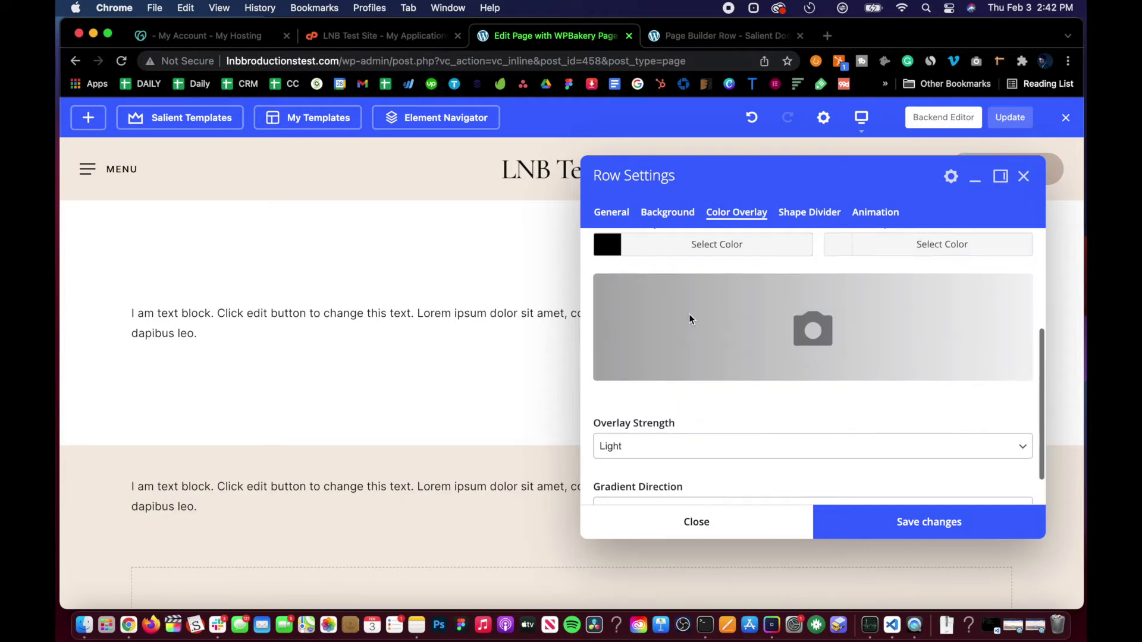
click(666, 209)
click(631, 353)
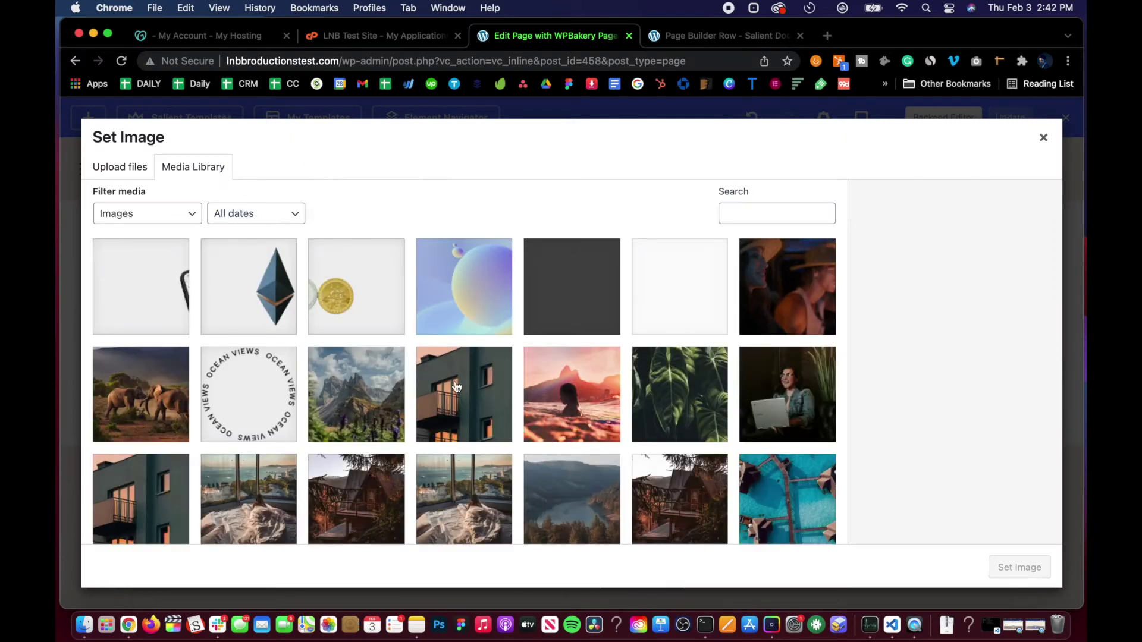
click(574, 409)
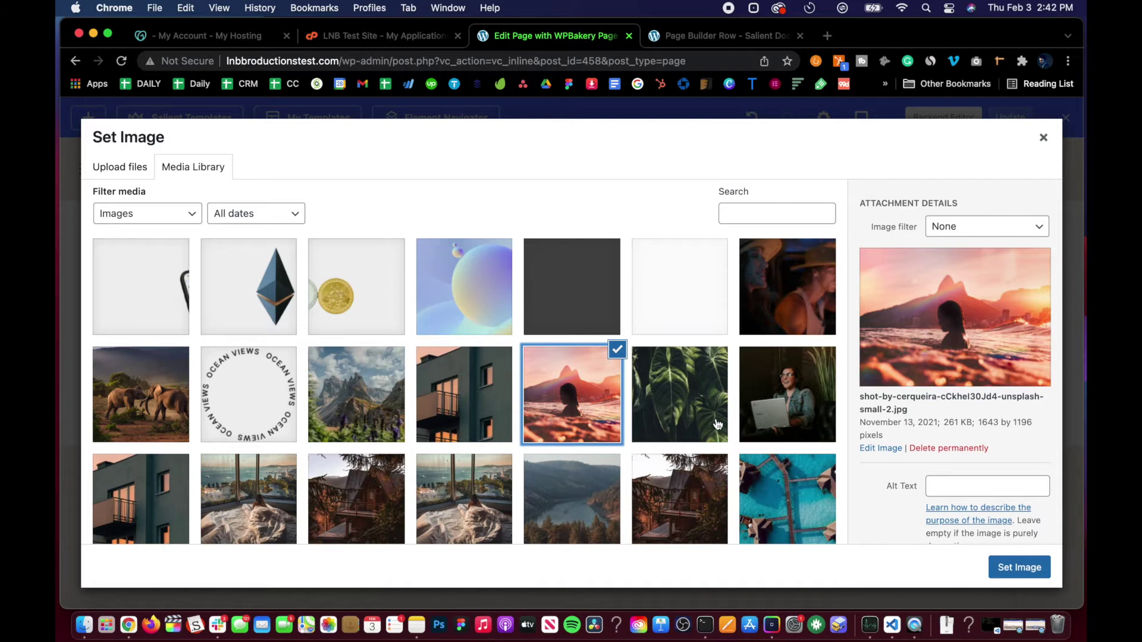
click(1026, 568)
click(879, 524)
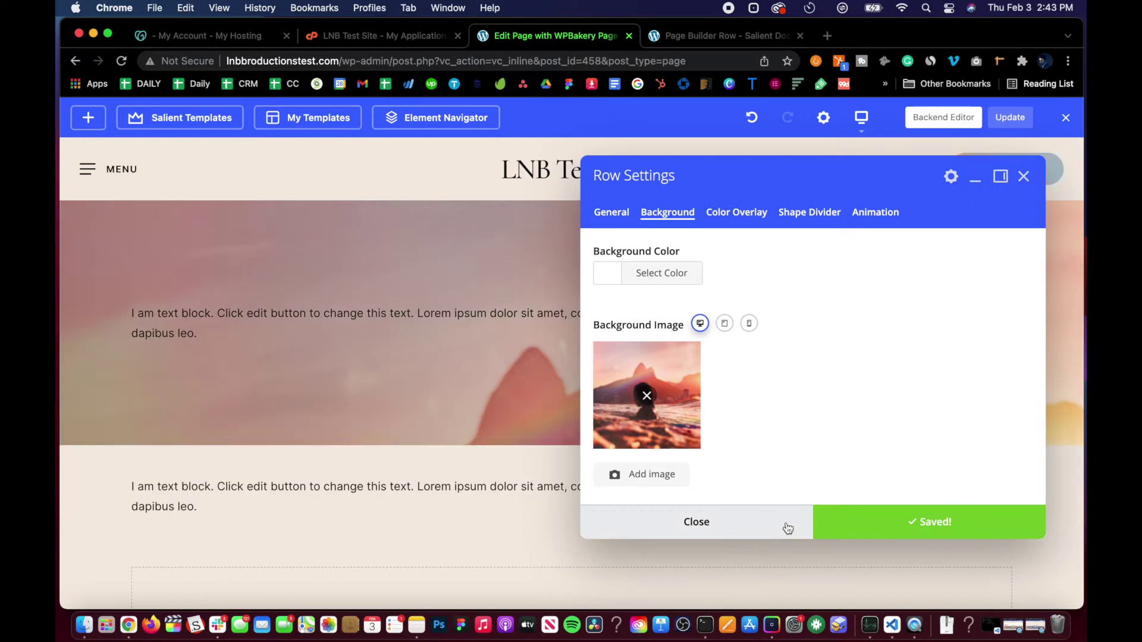
Step: Set the row's background position to Center Center and save the changes
scroll(712, 388, down, 8)
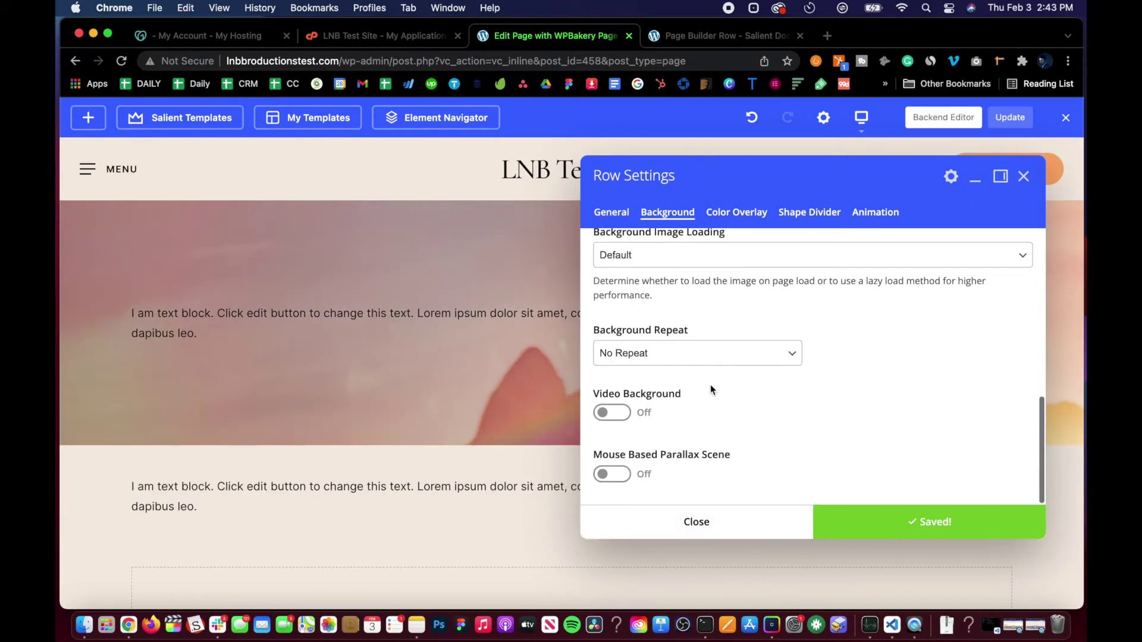
scroll(711, 388, up, 3)
click(690, 360)
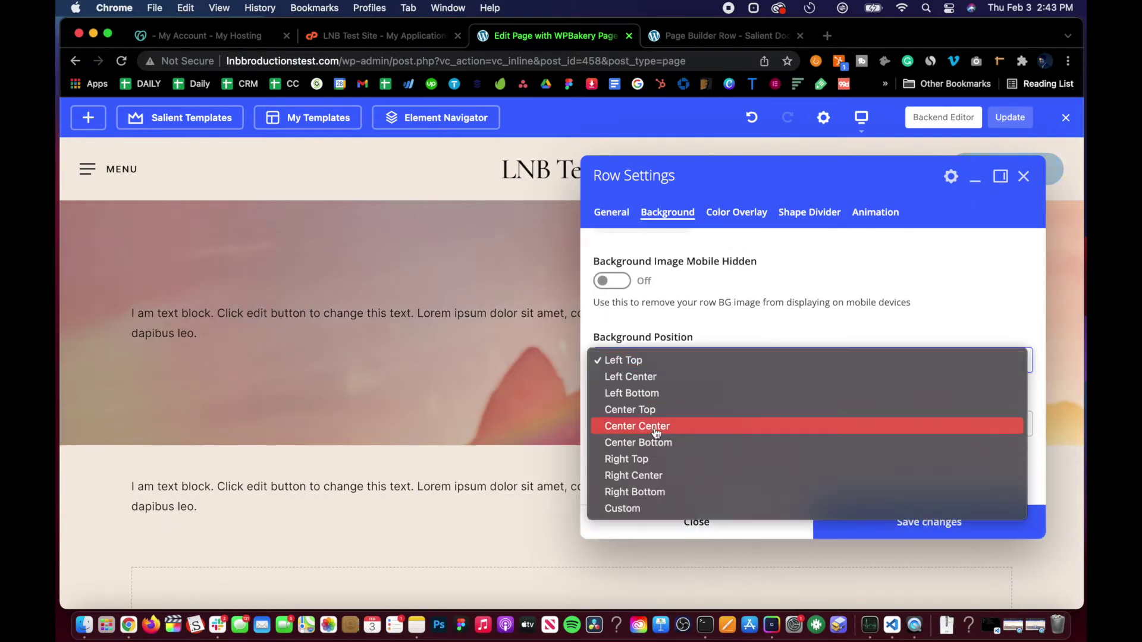
click(654, 426)
scroll(644, 427, down, 4)
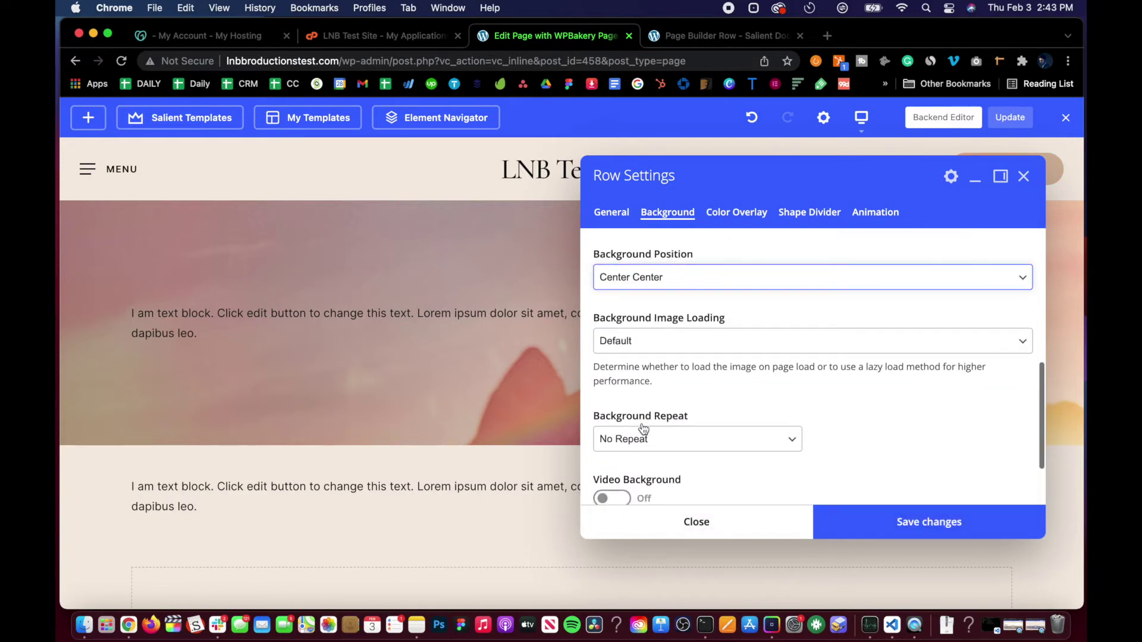
scroll(642, 424, down, 1)
click(831, 522)
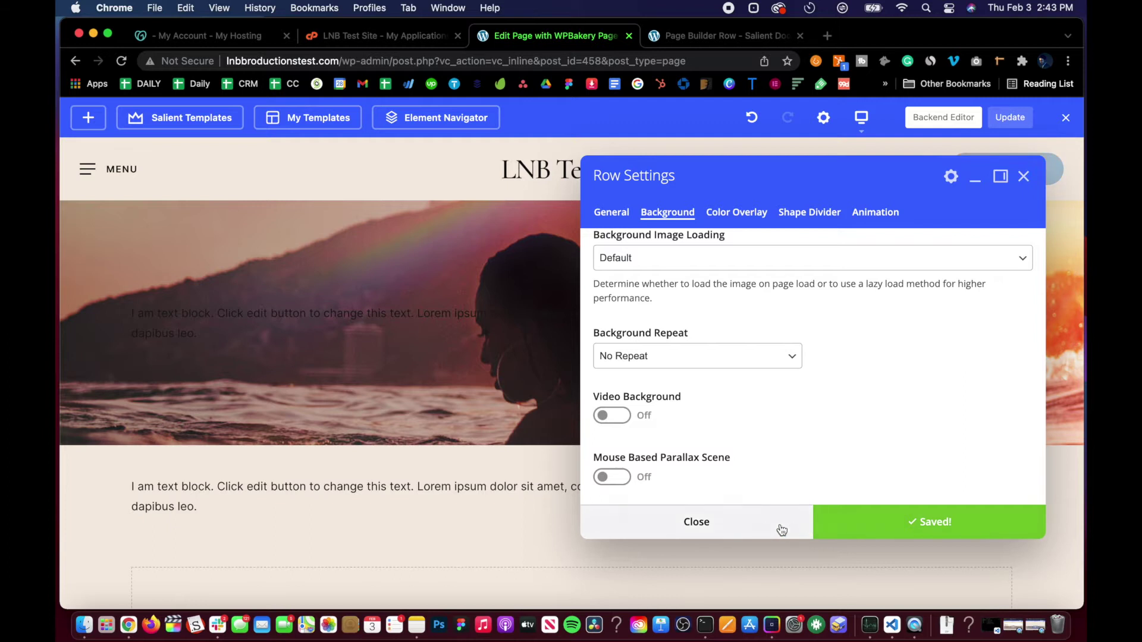
Step: Set the row's color overlay strength to Heavy and save the changes
scroll(683, 372, up, 5)
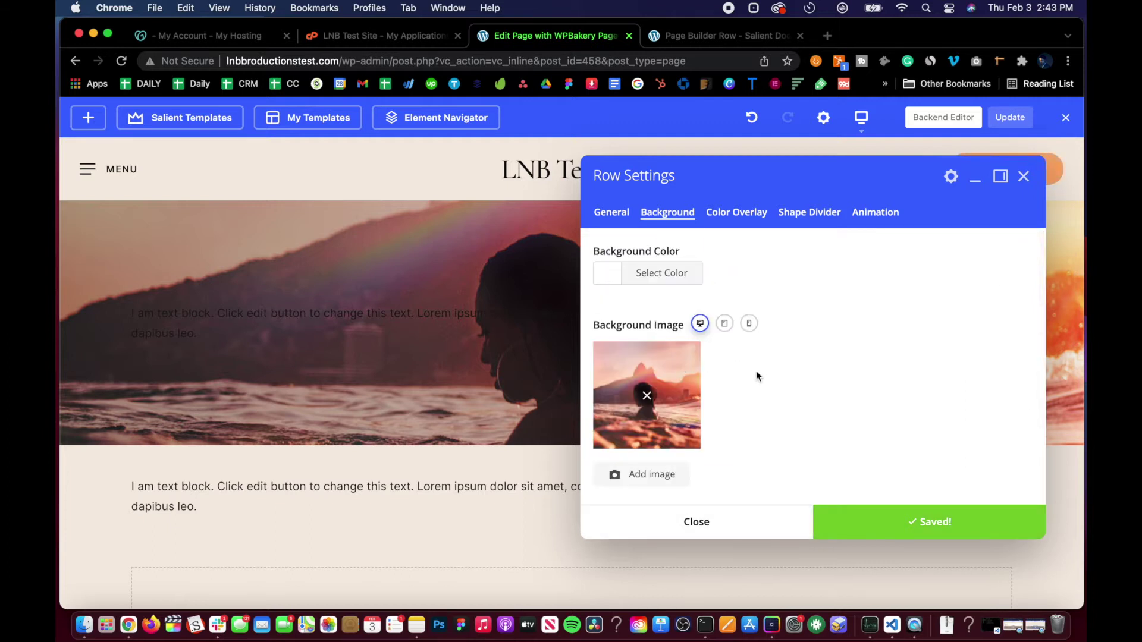
click(722, 214)
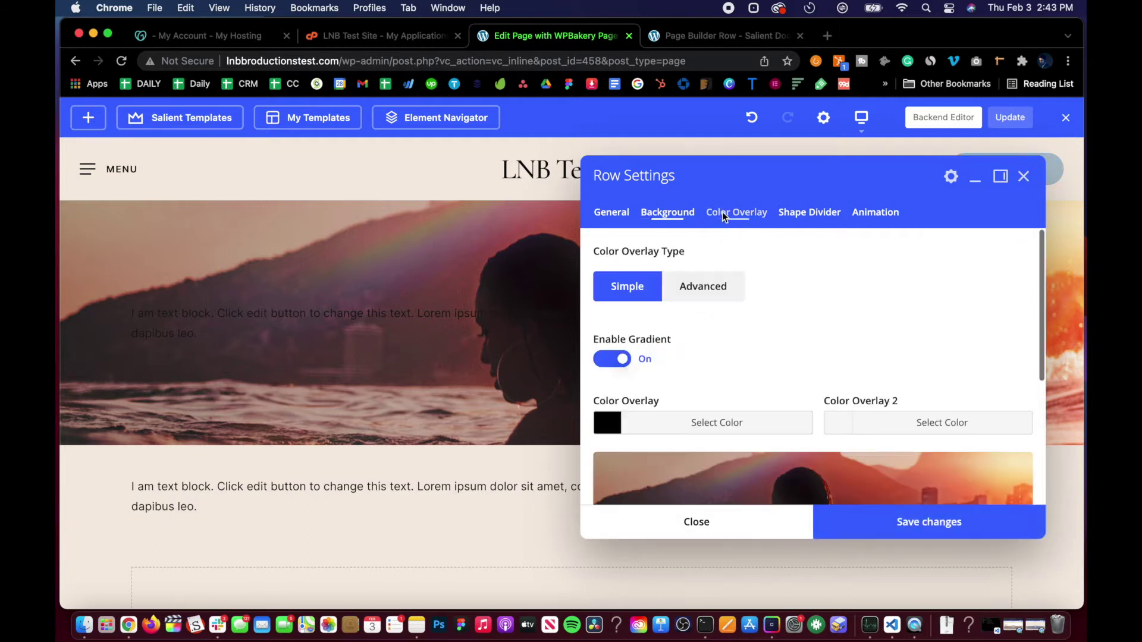
scroll(710, 385, down, 2)
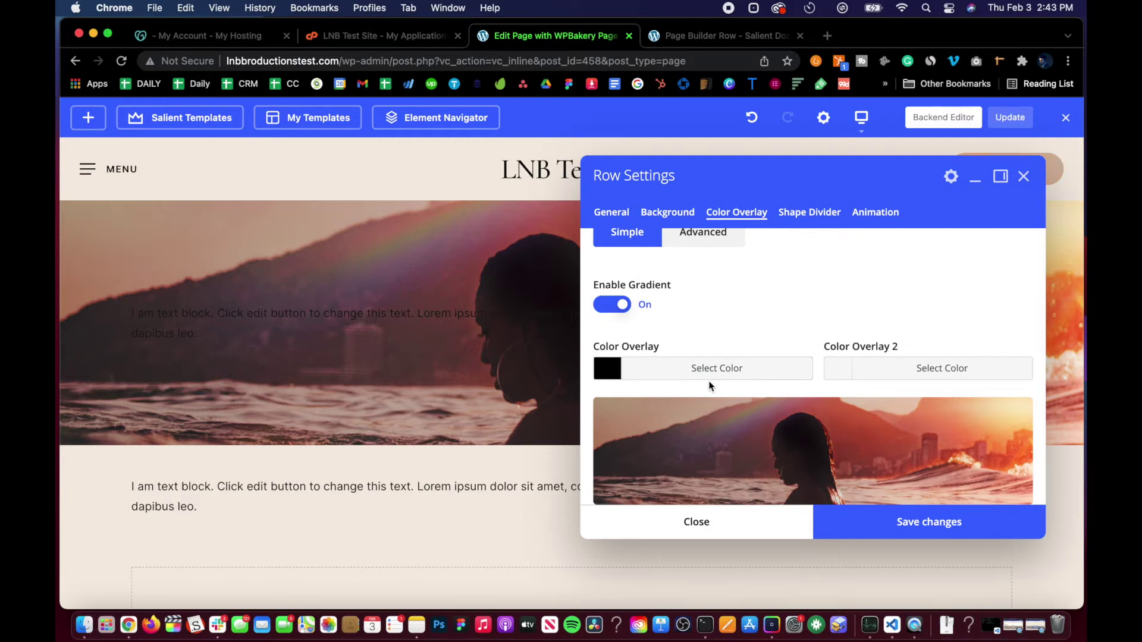
scroll(679, 331, down, 5)
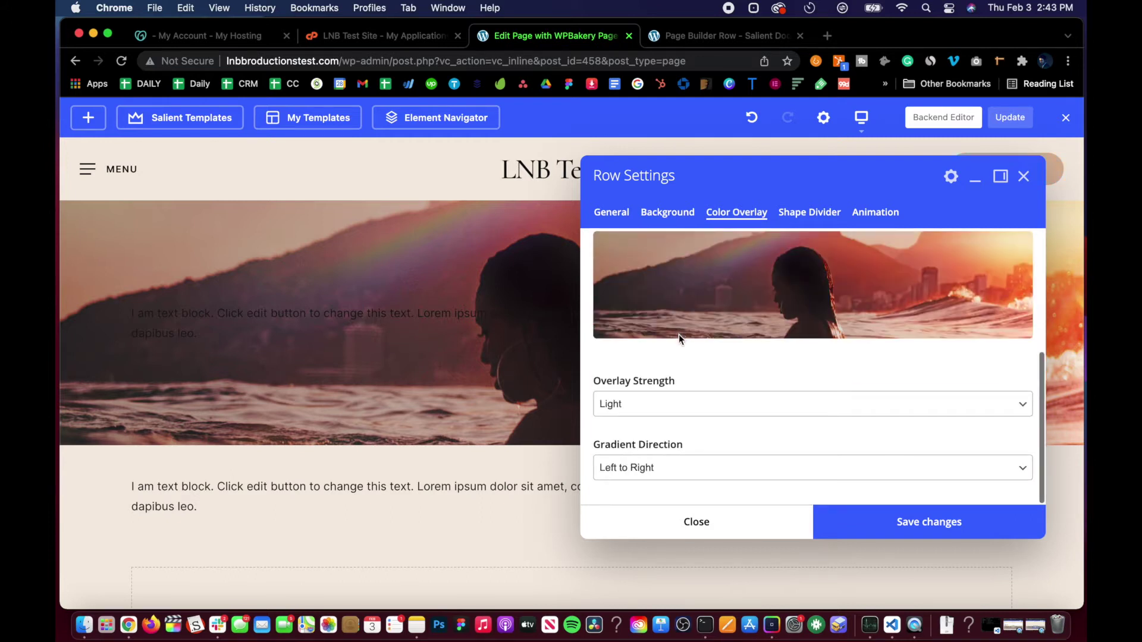
scroll(679, 332, up, 2)
click(688, 434)
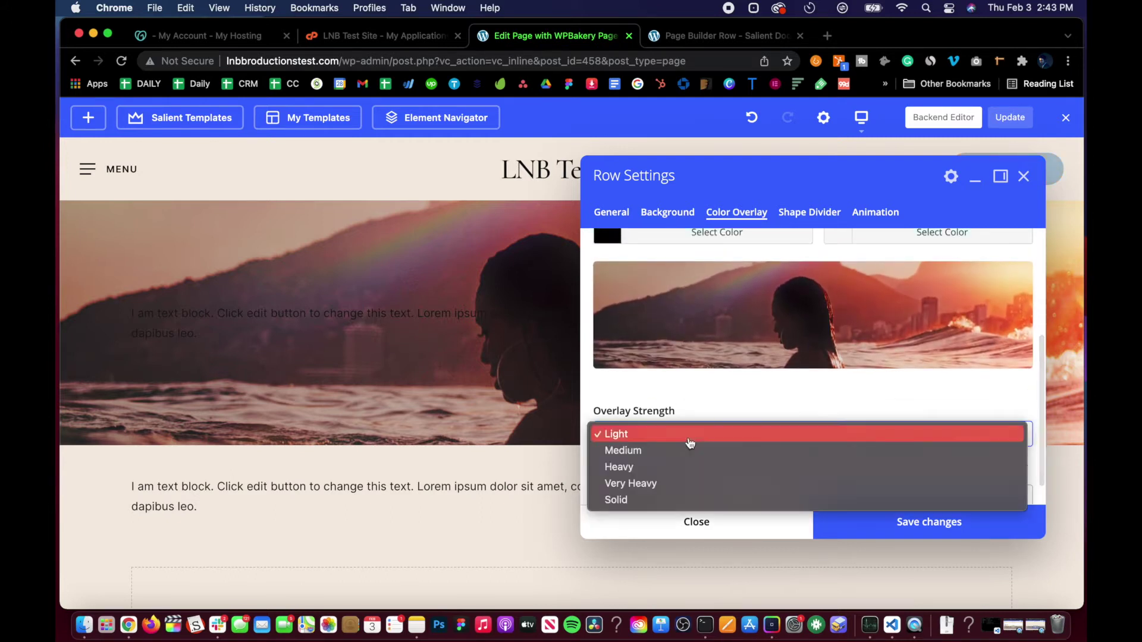
click(684, 468)
click(861, 523)
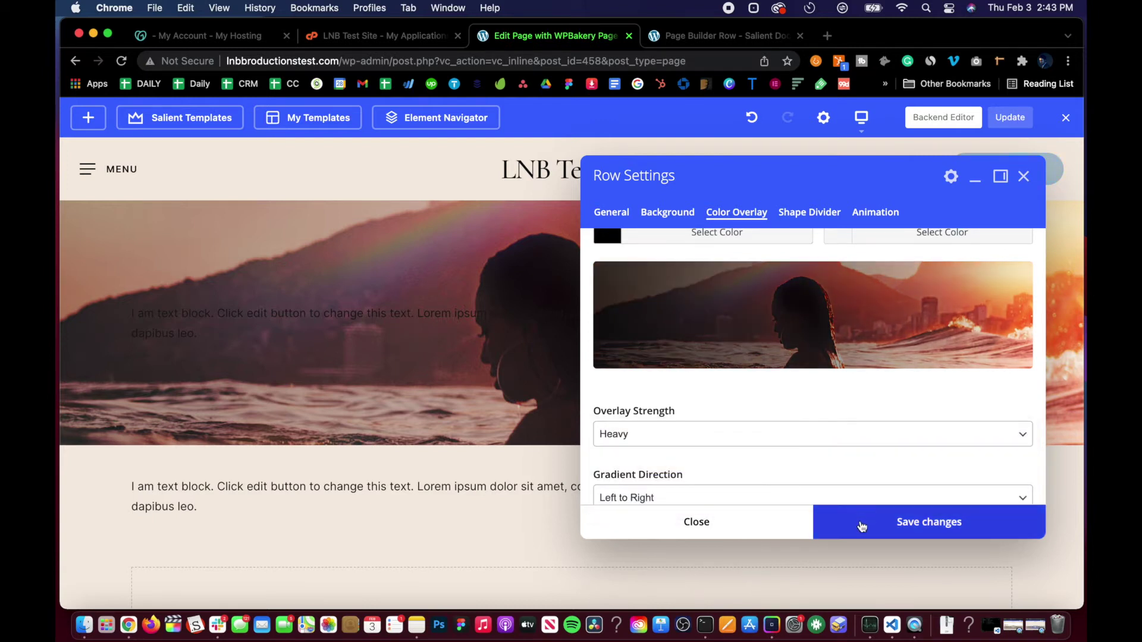
Step: Set the row's text color to Light, save the changes and close the row settings
scroll(743, 415, up, 5)
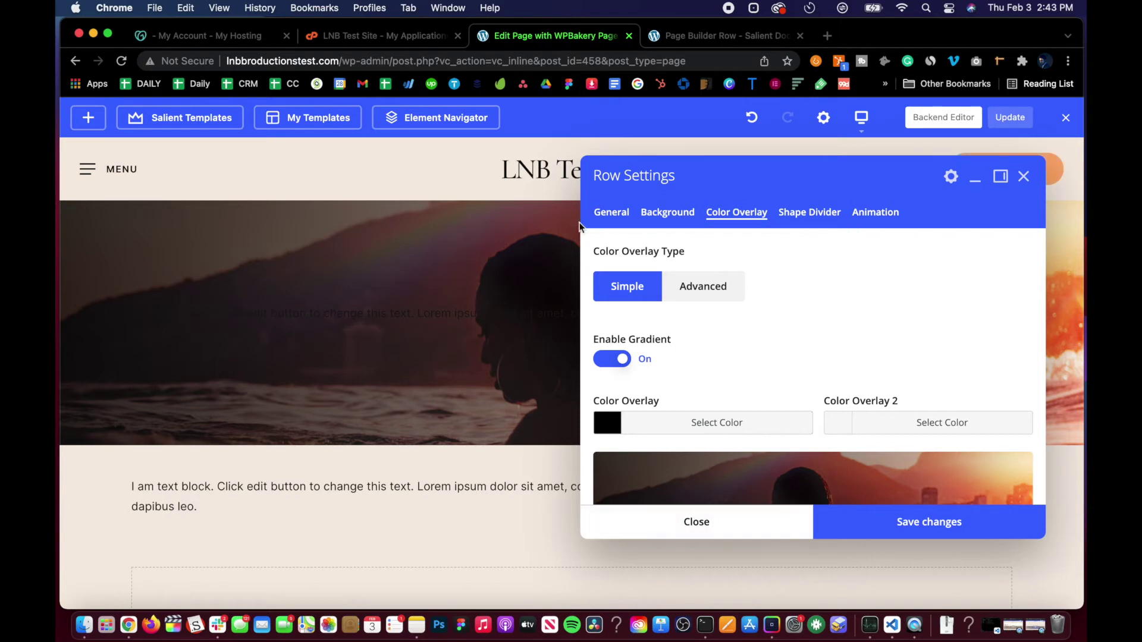
click(612, 215)
scroll(602, 376, down, 10)
scroll(603, 376, up, 10)
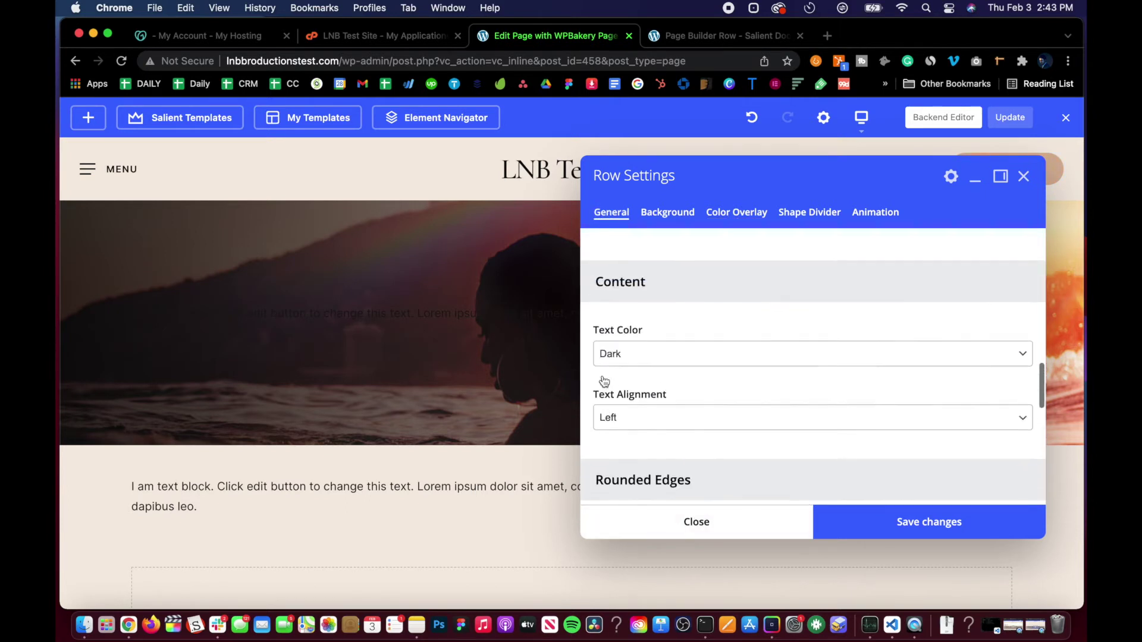
click(603, 355)
click(610, 372)
click(885, 534)
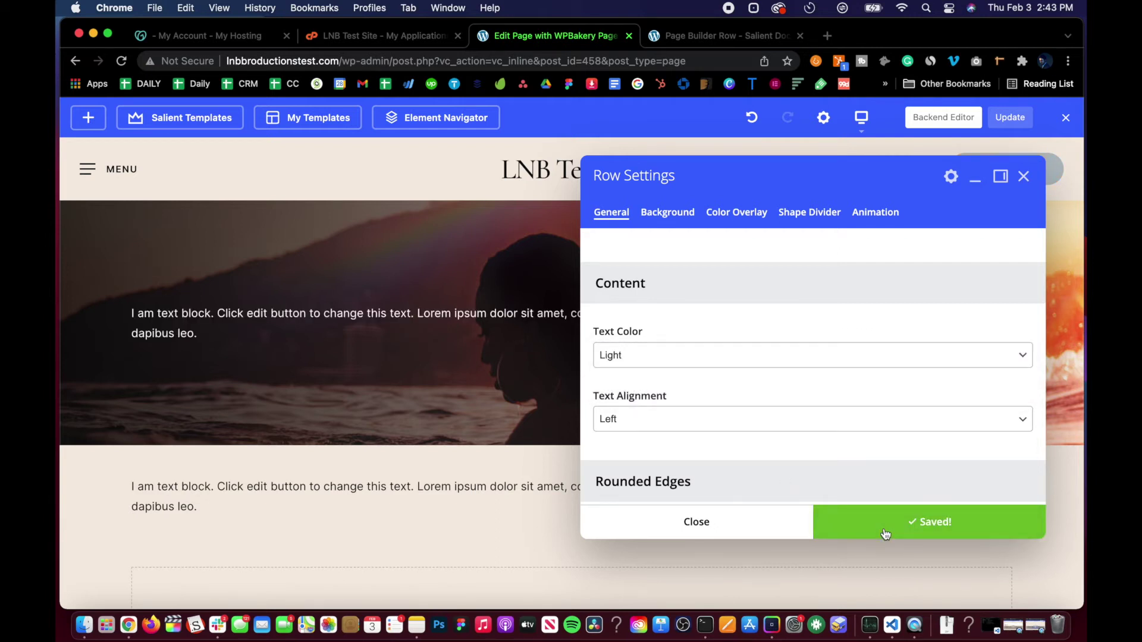
click(732, 524)
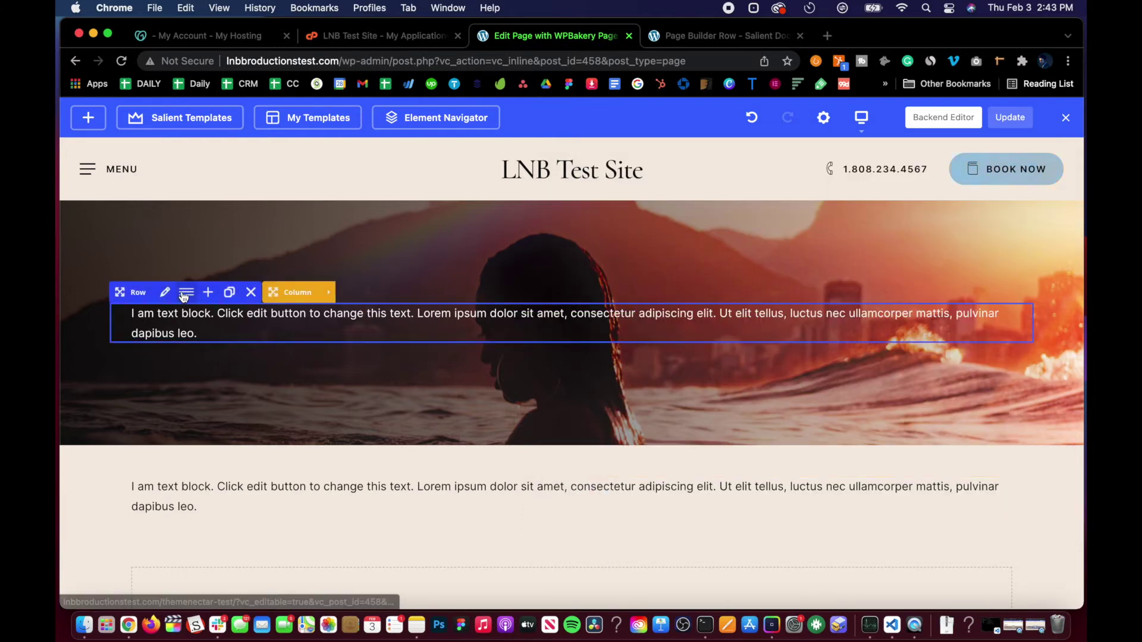
Step: Change the image row's layout to two equal columns, 1/2 + 1/2
click(181, 297)
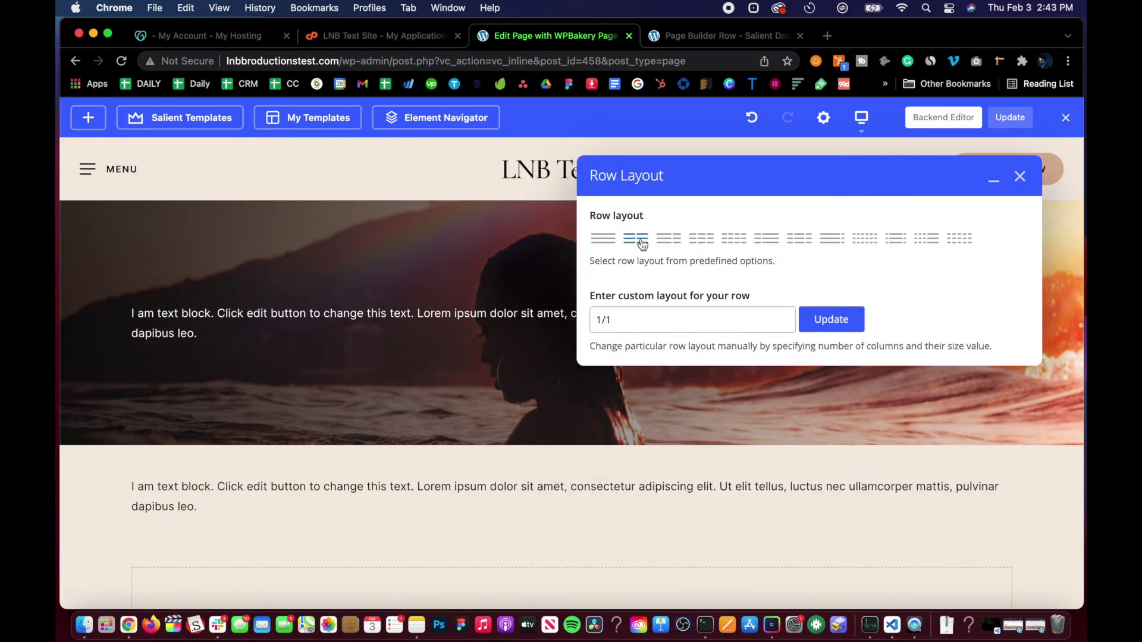
click(831, 321)
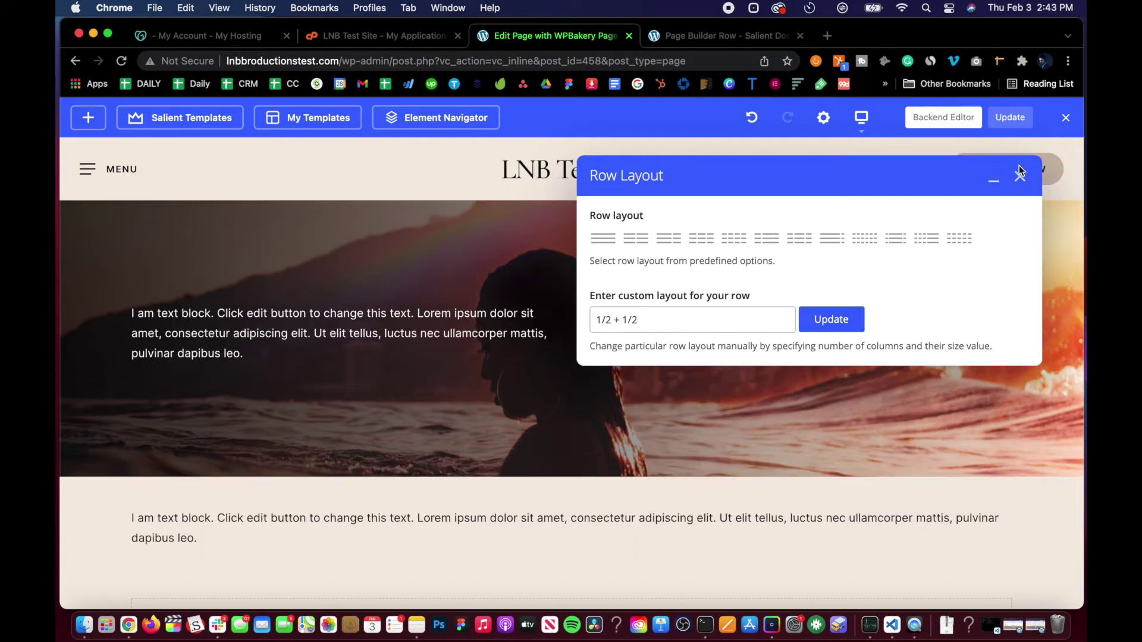
click(1020, 176)
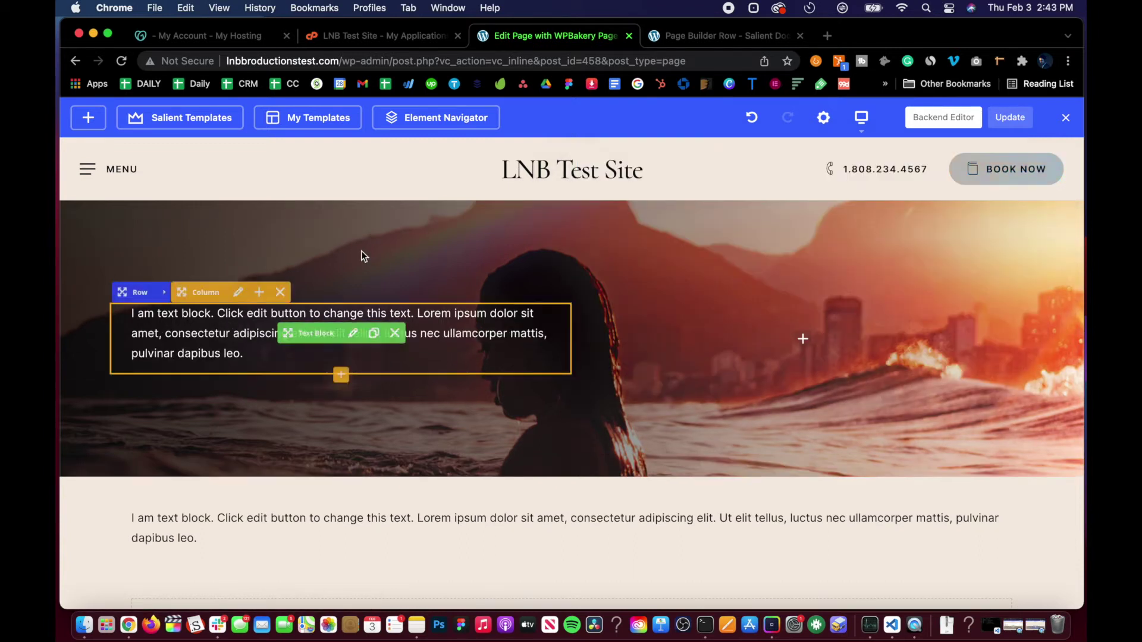
Step: Add the line "Beautiful Stuff" above the text block's paragraph, format it as a heading and save the changes
click(352, 333)
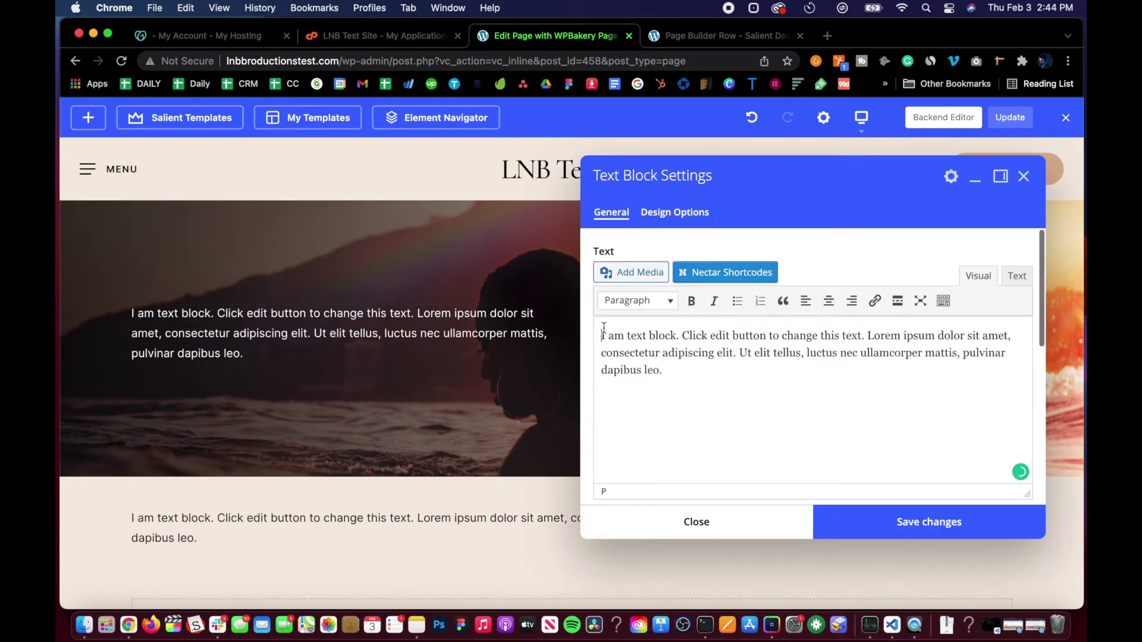
key(Return)
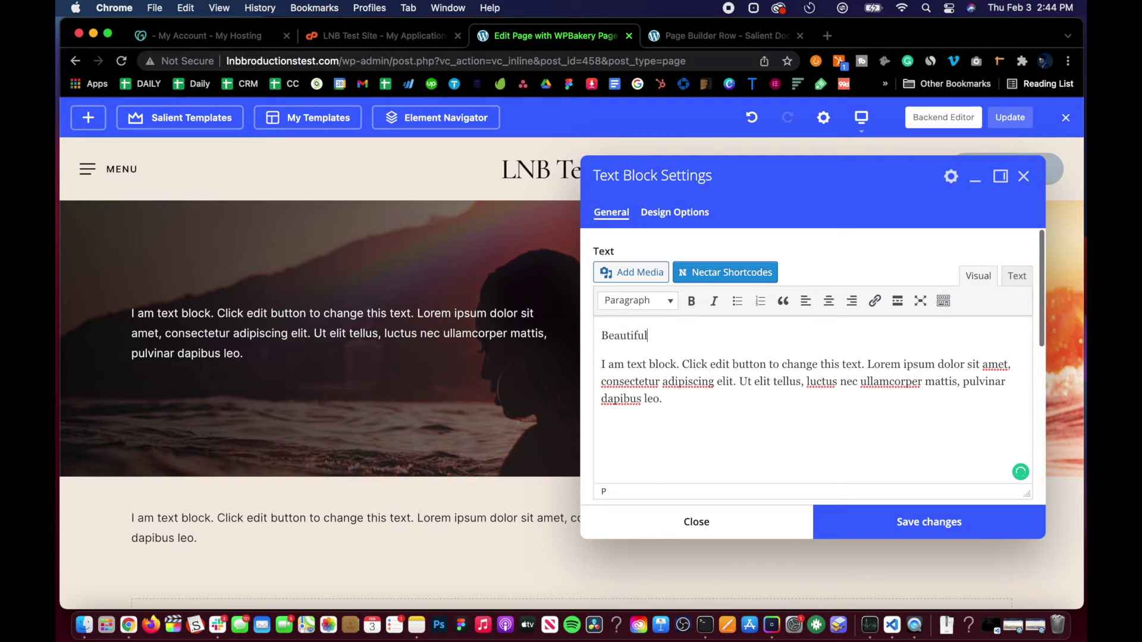
drag(601, 337, 676, 337)
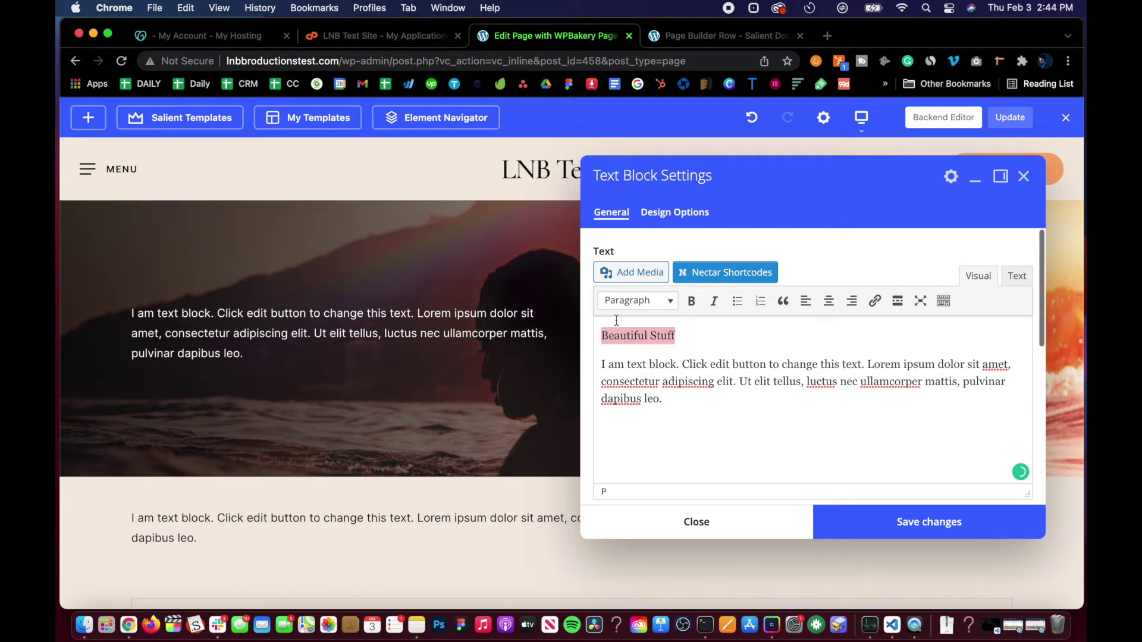
click(636, 300)
click(636, 383)
click(913, 523)
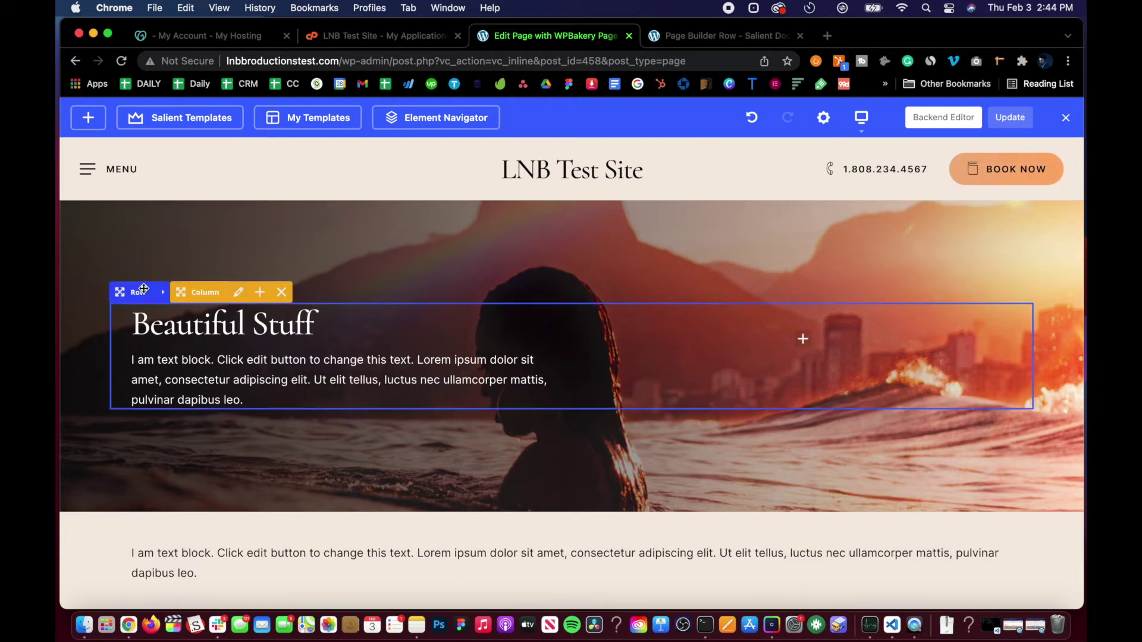
Step: Review the row's overlay colors and gradient preview, leaving the row settings without saving
click(164, 294)
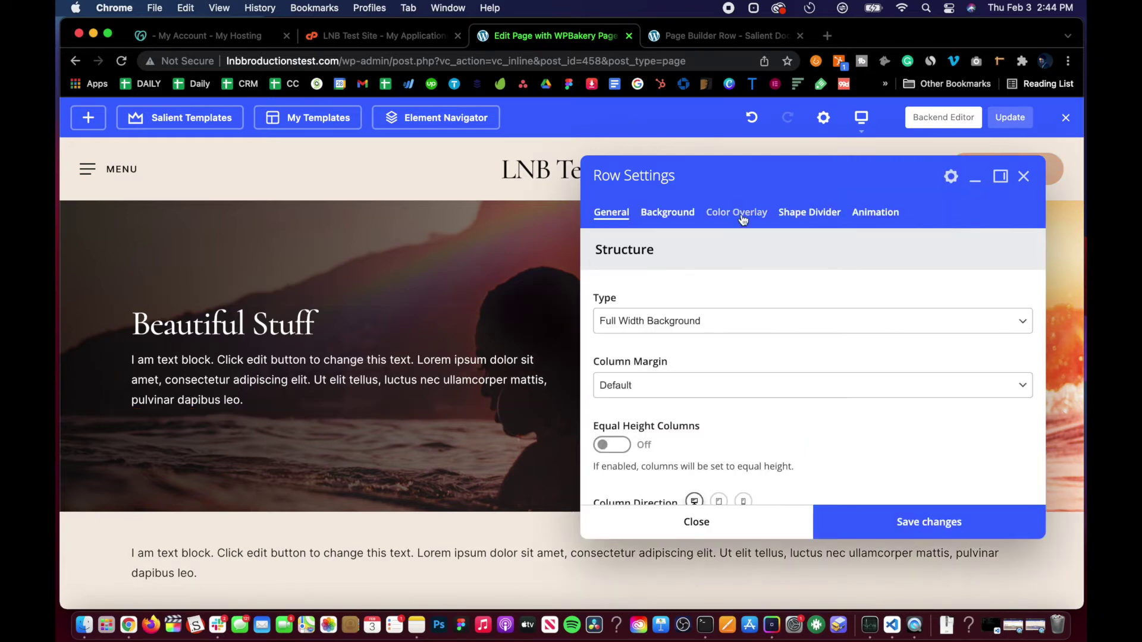
click(742, 214)
scroll(690, 351, down, 3)
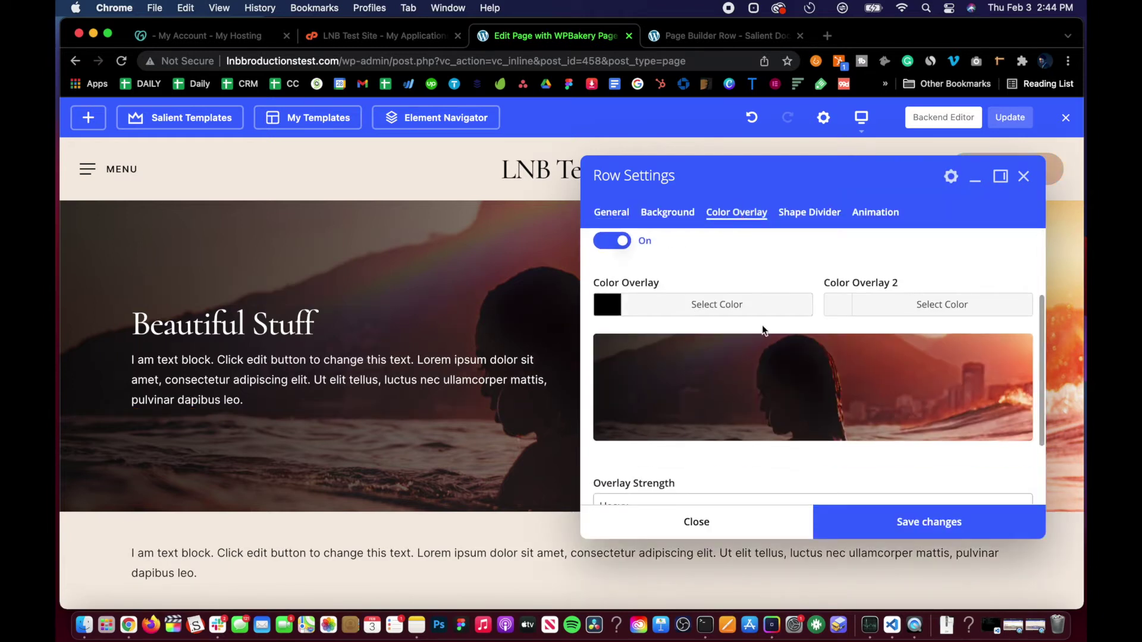
click(729, 526)
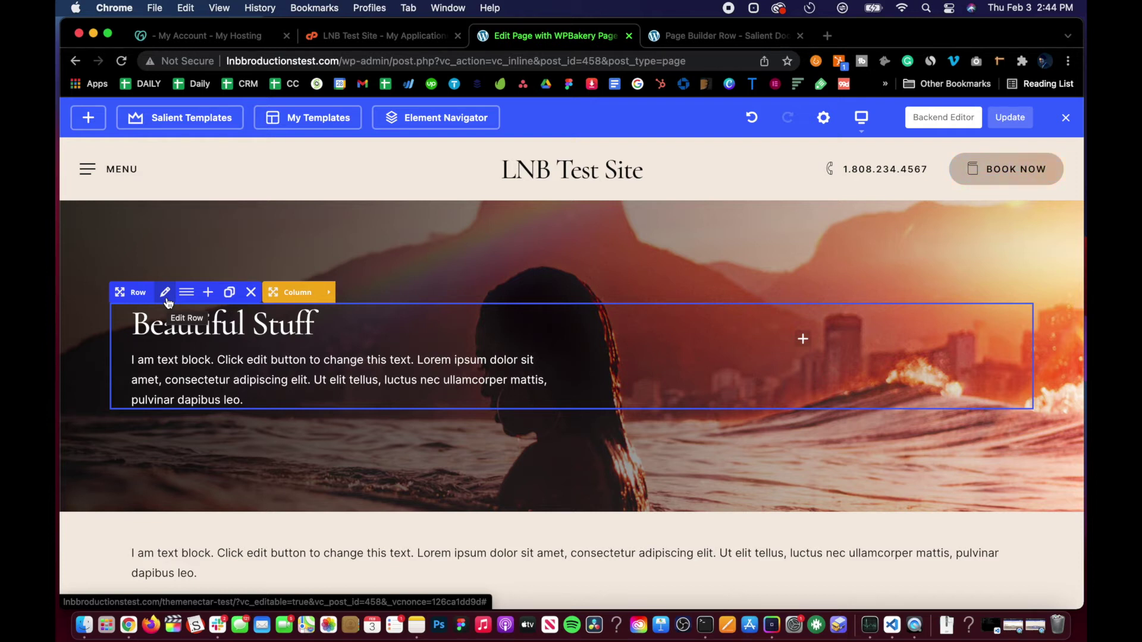
Step: Set the row's second overlay color to the black preset, save the changes and close the settings
click(166, 299)
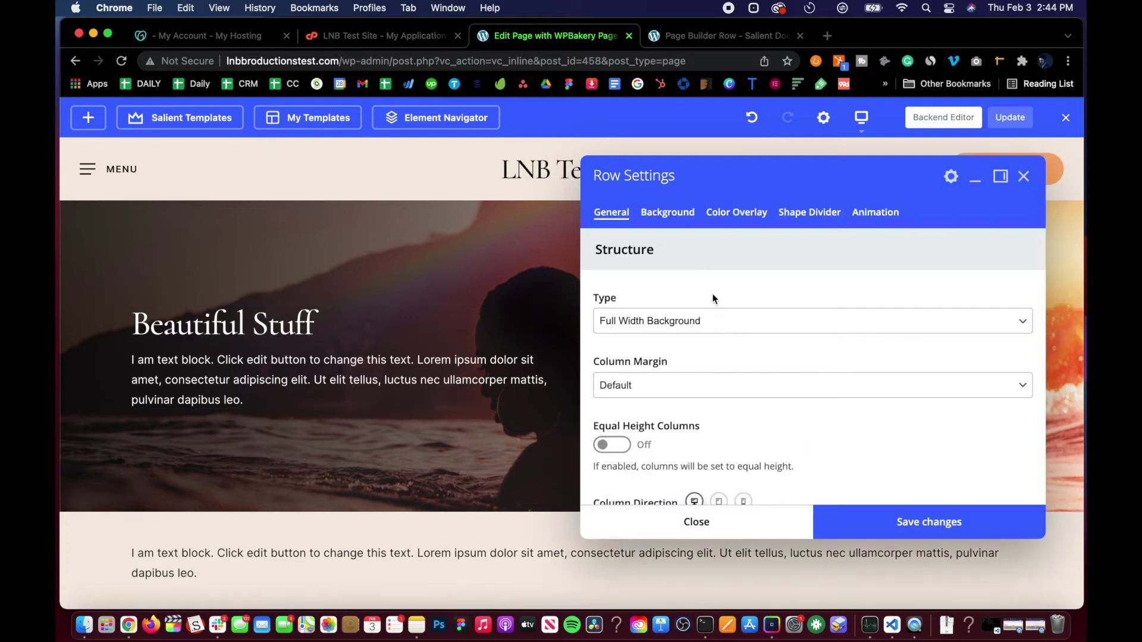
click(747, 215)
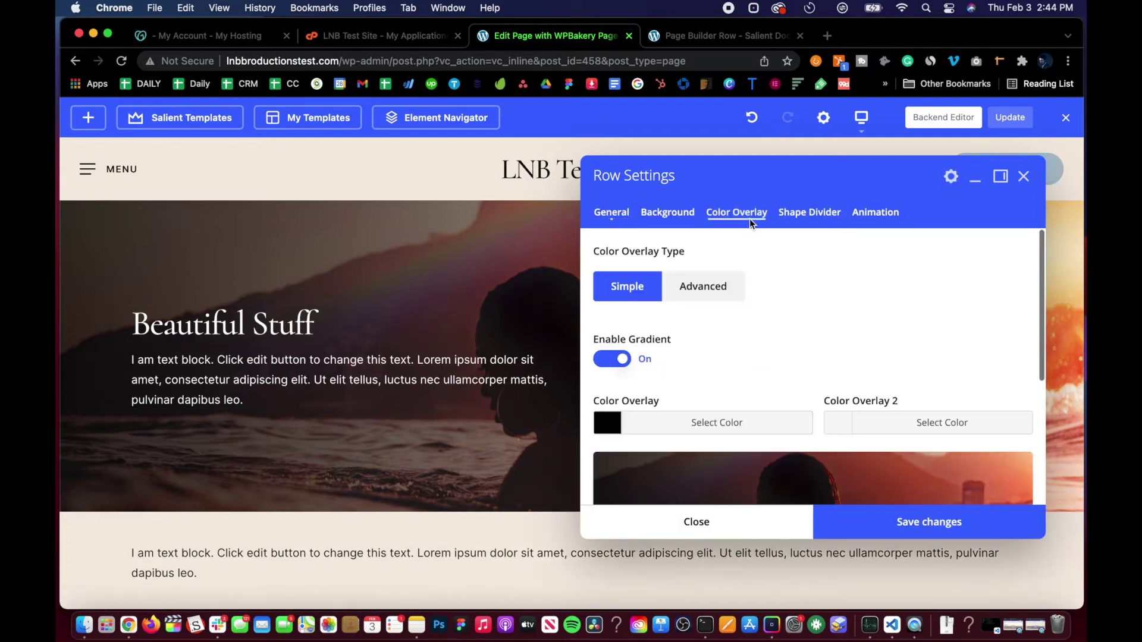
scroll(710, 357, down, 2)
scroll(709, 364, down, 3)
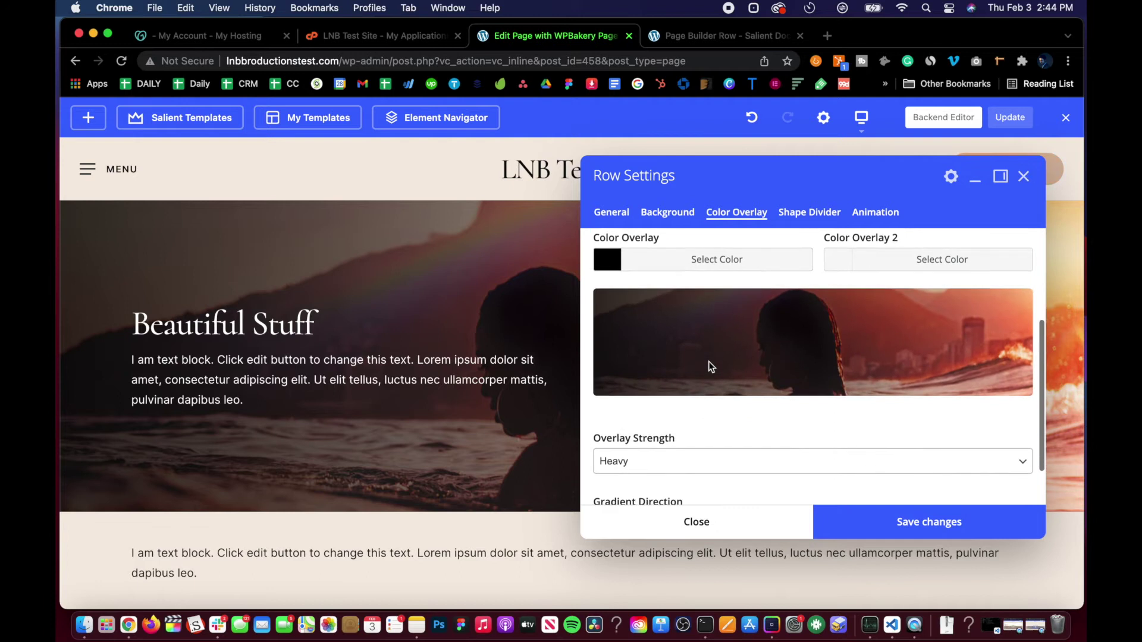
click(884, 272)
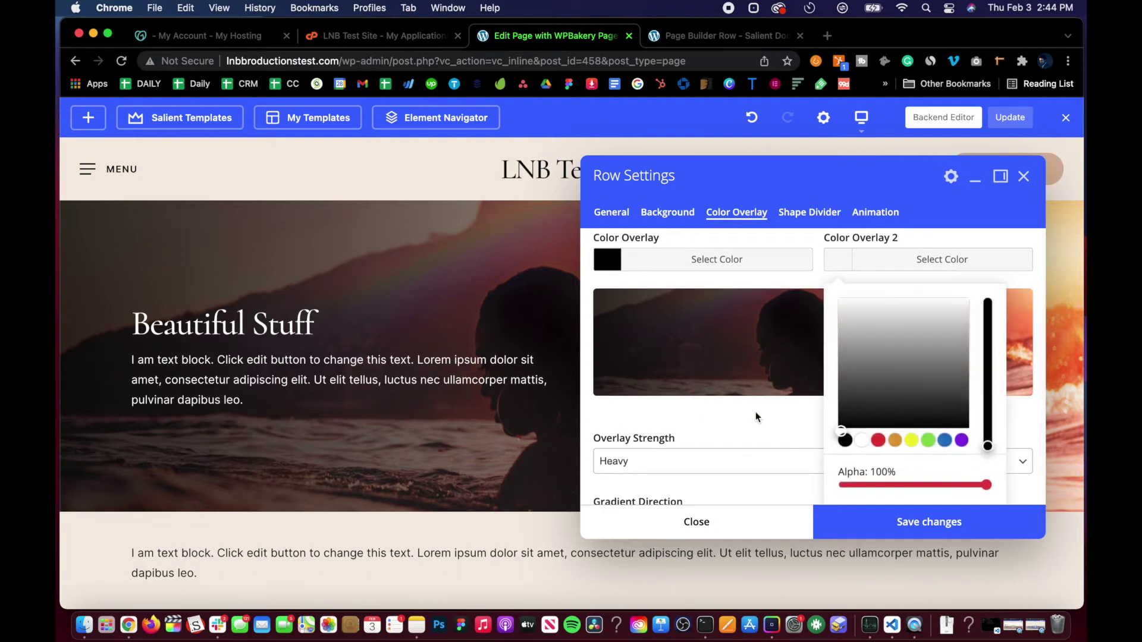
scroll(757, 416, down, 1)
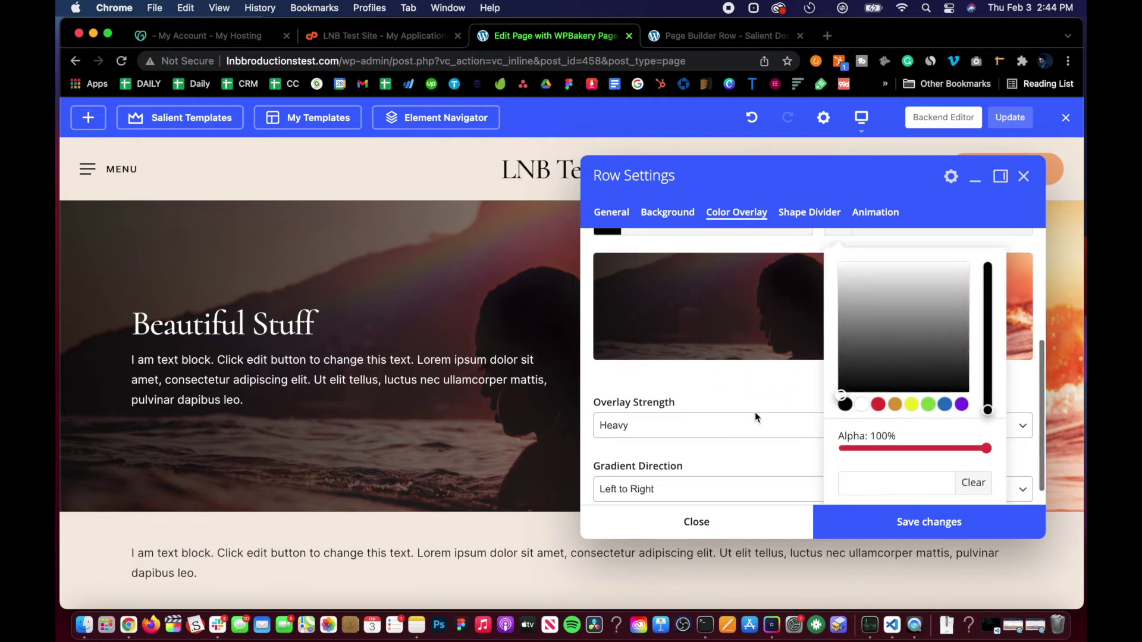
click(845, 405)
click(869, 523)
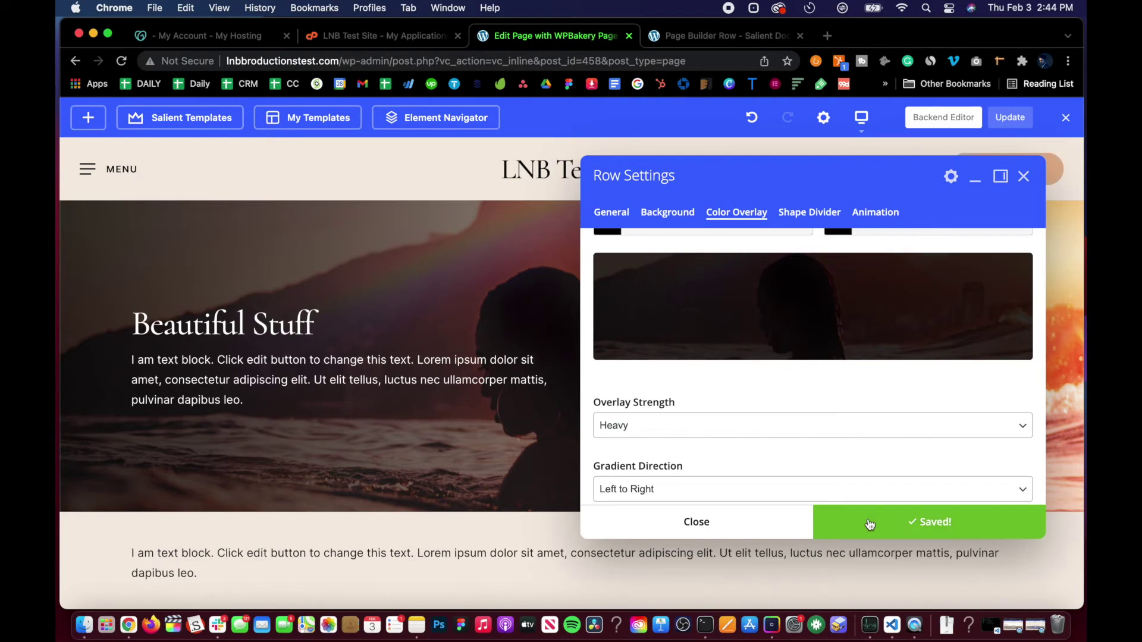
click(778, 522)
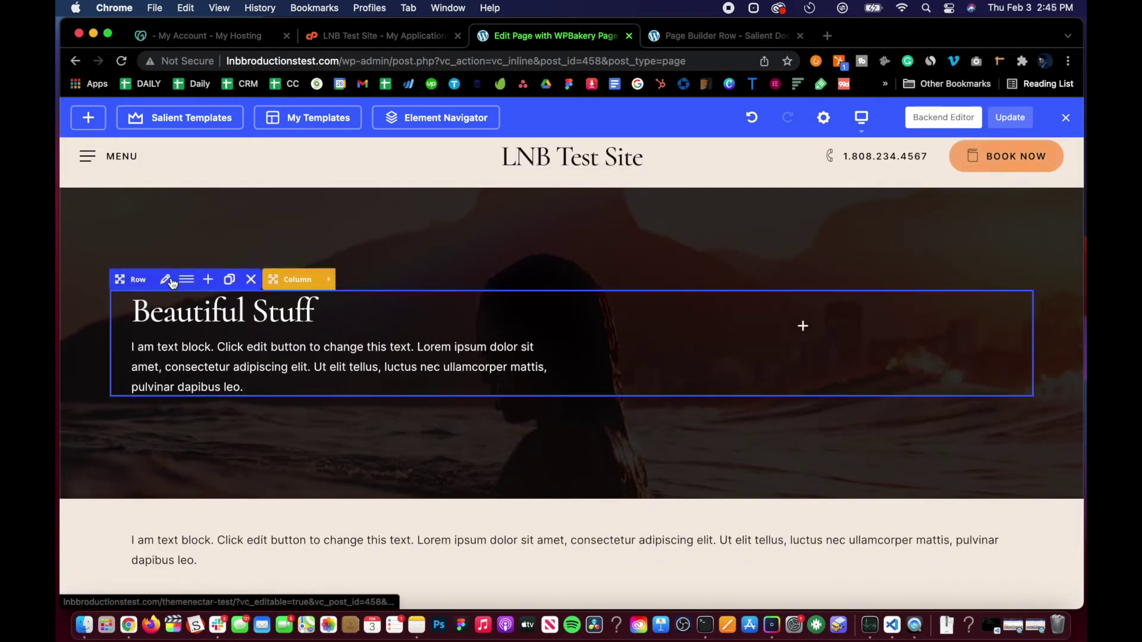
Step: Set the row's first overlay color to the blue preset
click(167, 280)
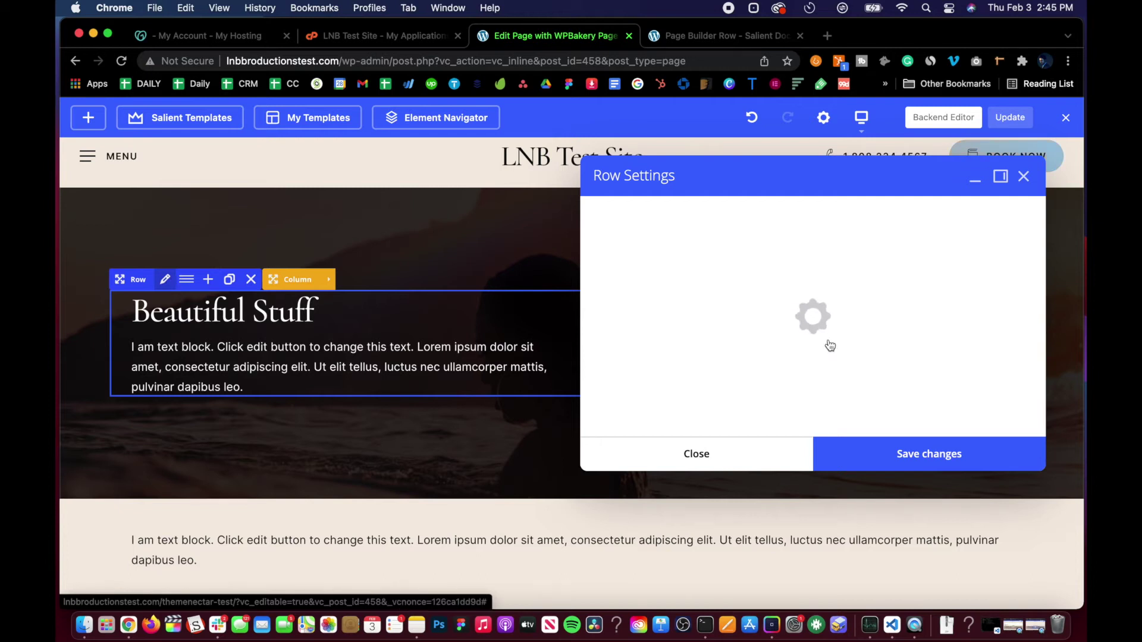
click(729, 215)
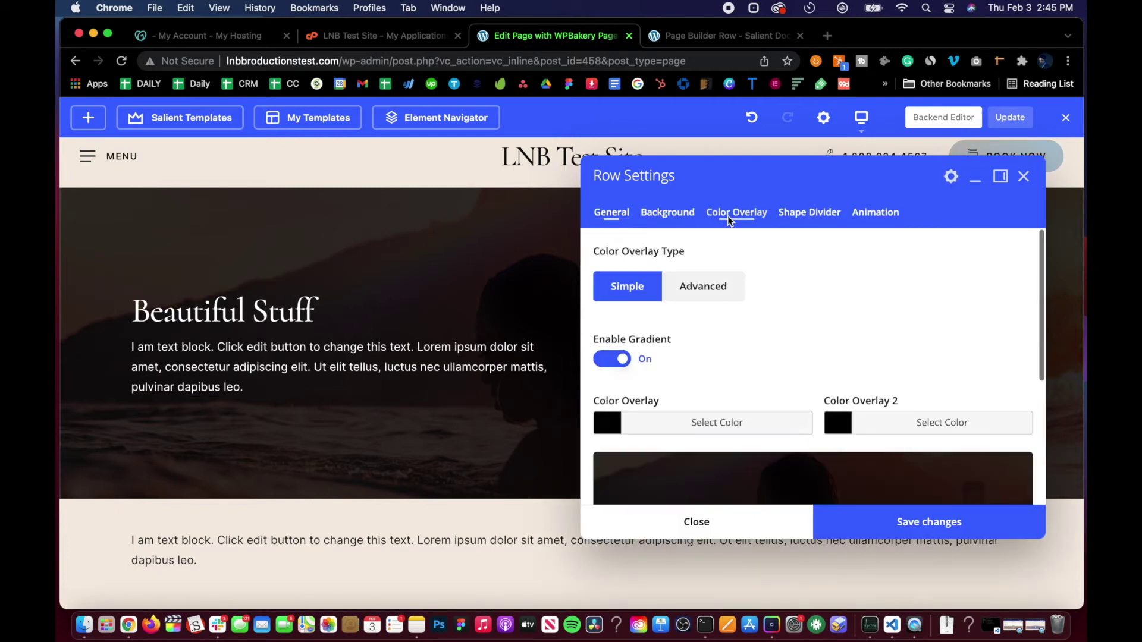
scroll(826, 402, down, 2)
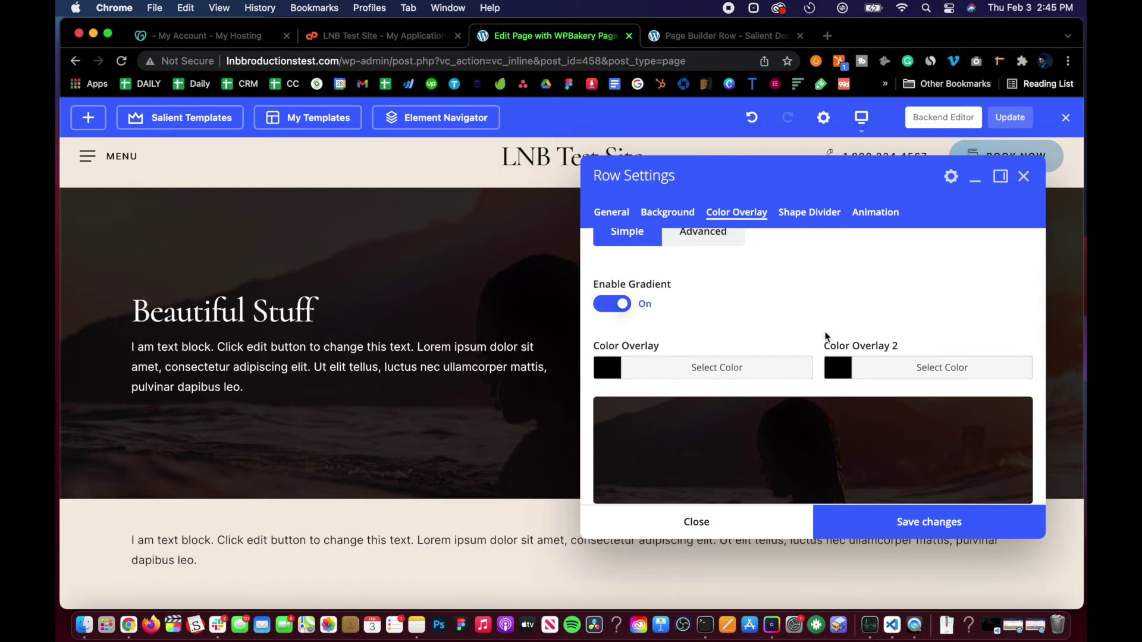
scroll(685, 322, down, 2)
click(684, 323)
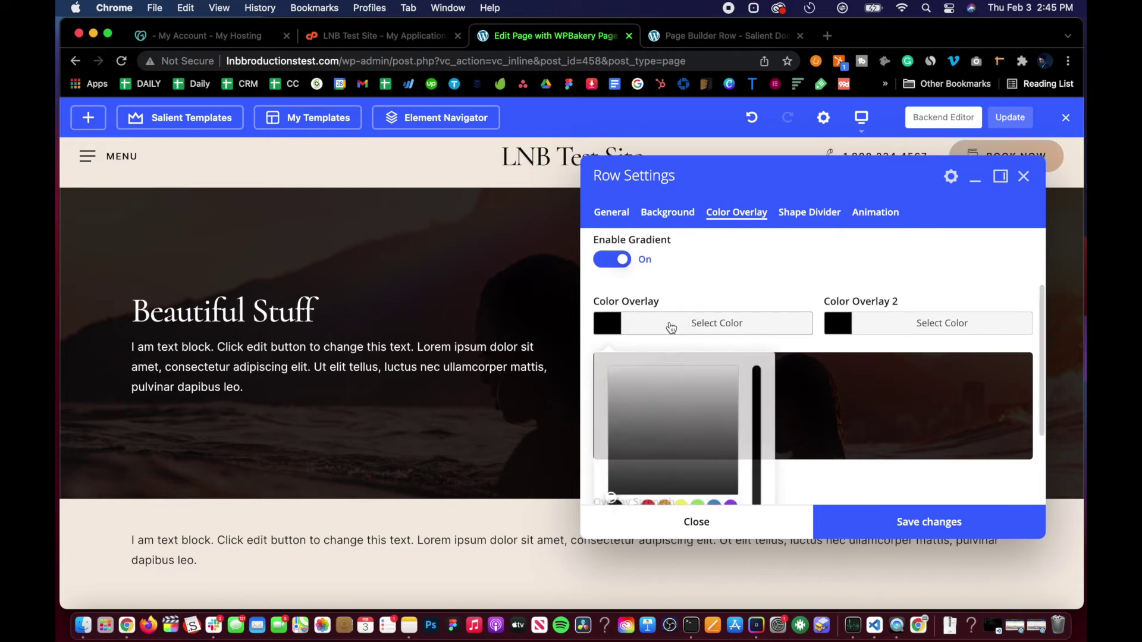
scroll(556, 420, down, 2)
scroll(648, 427, down, 2)
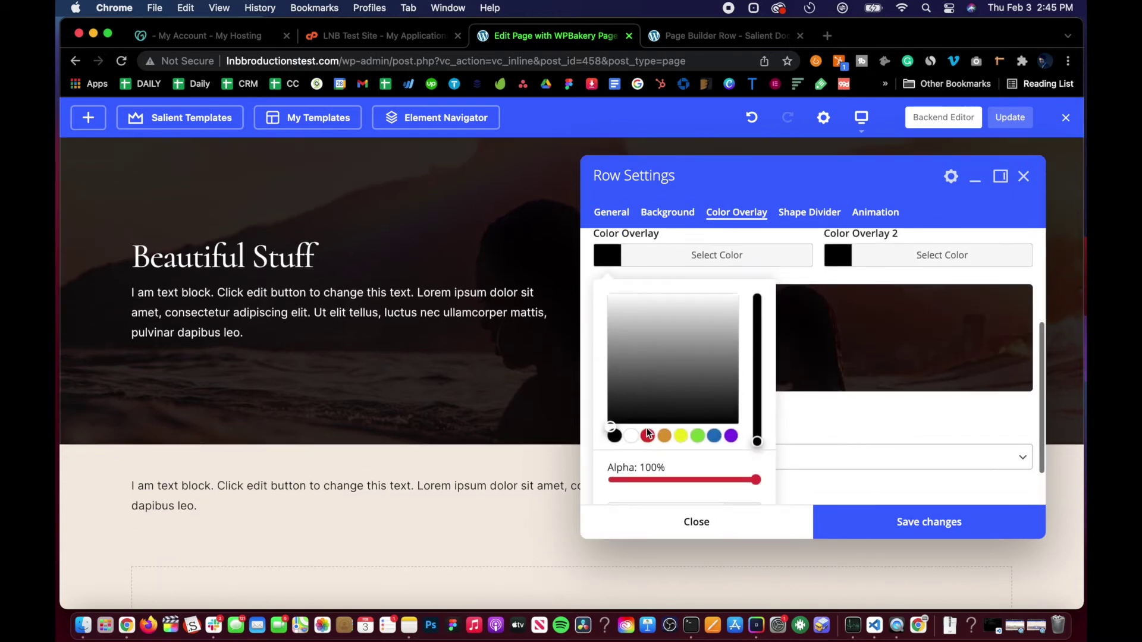
click(714, 437)
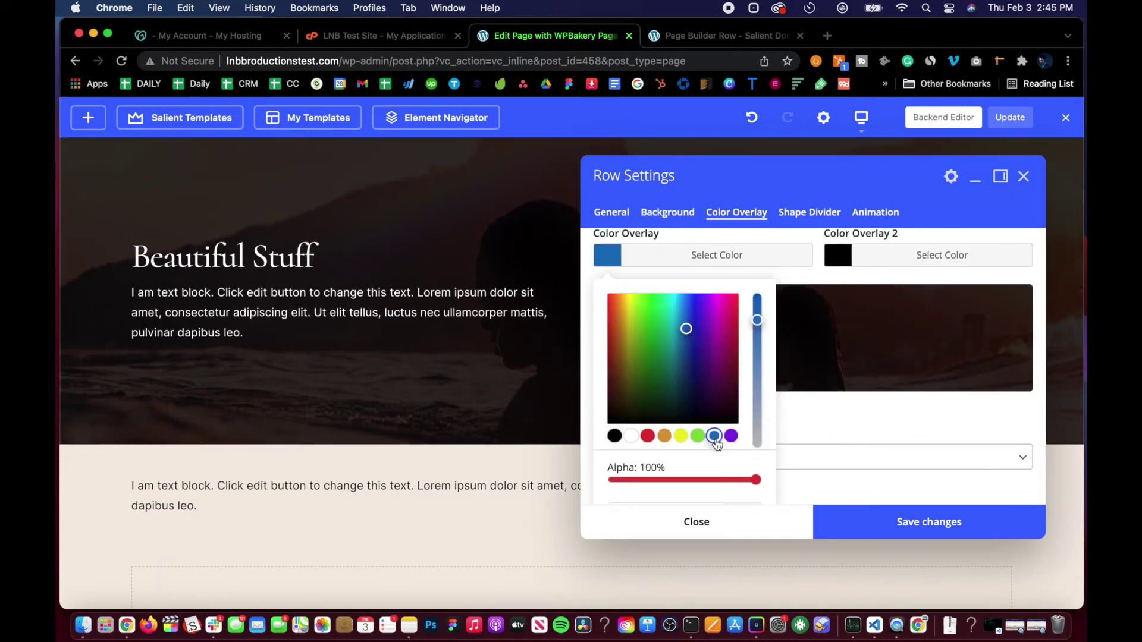
click(818, 276)
Step: Try the Very Heavy overlay strength on the row and set it back to Heavy
scroll(685, 423, down, 2)
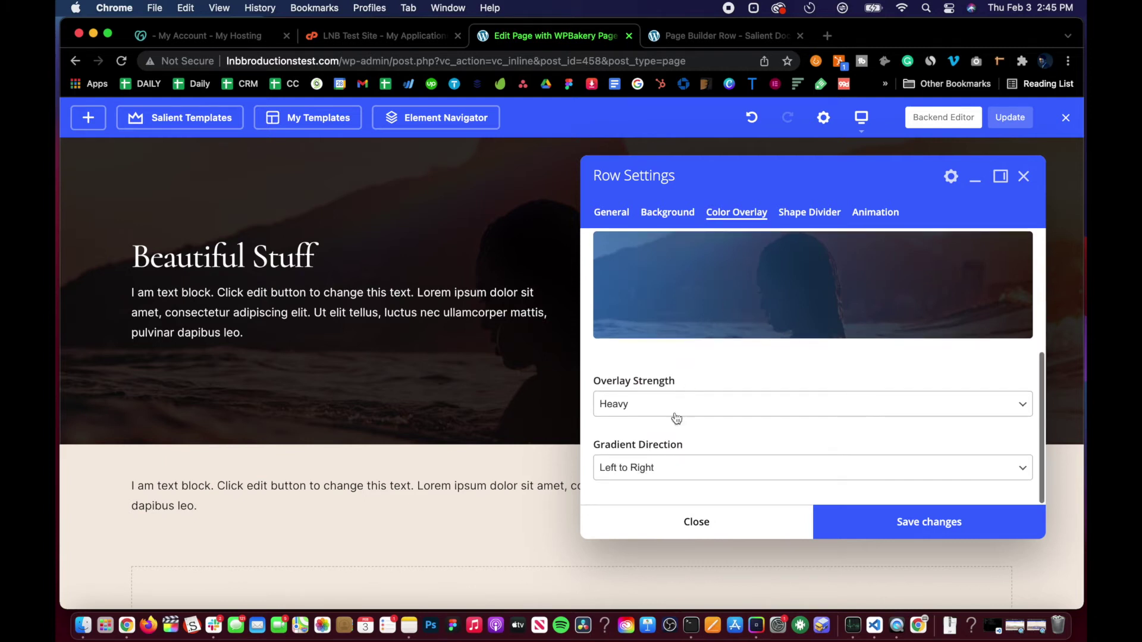
click(677, 416)
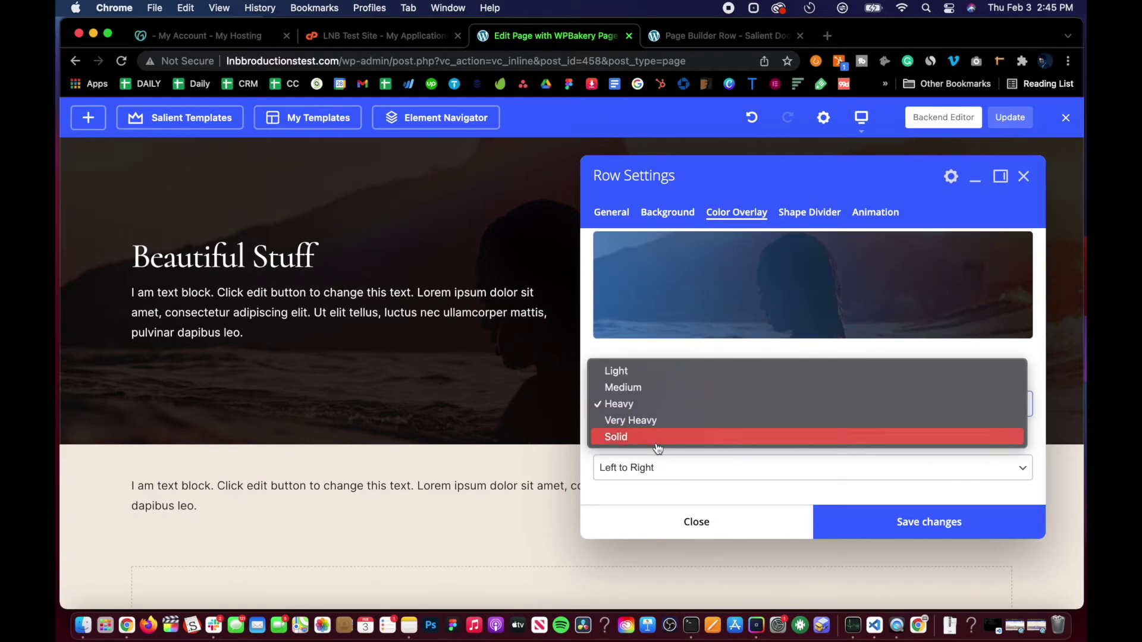
click(655, 423)
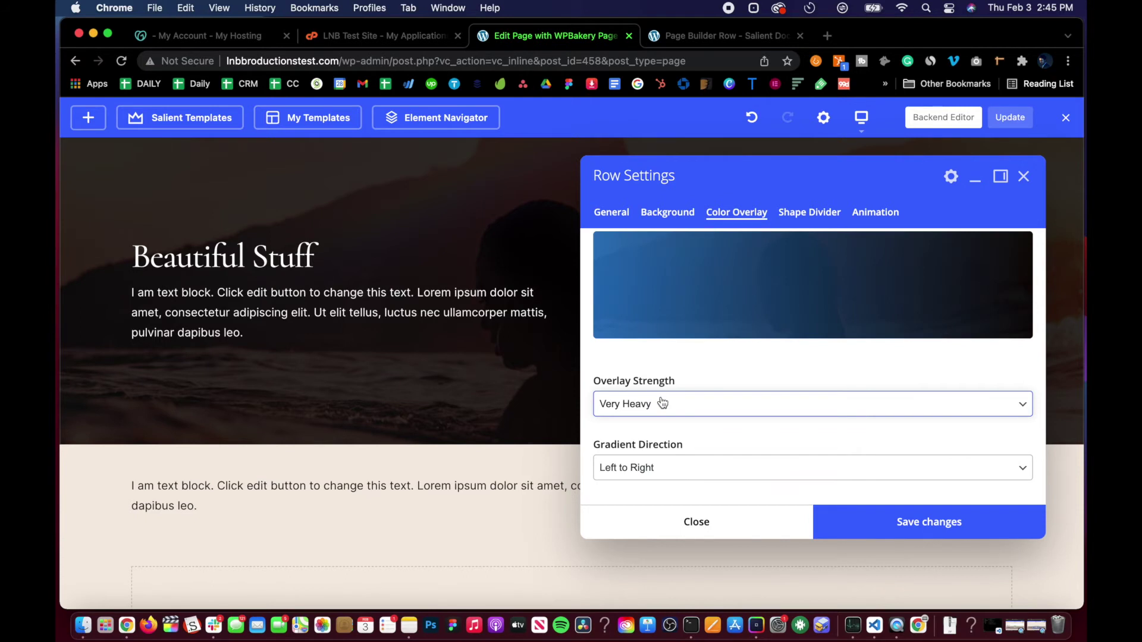
click(662, 404)
click(655, 388)
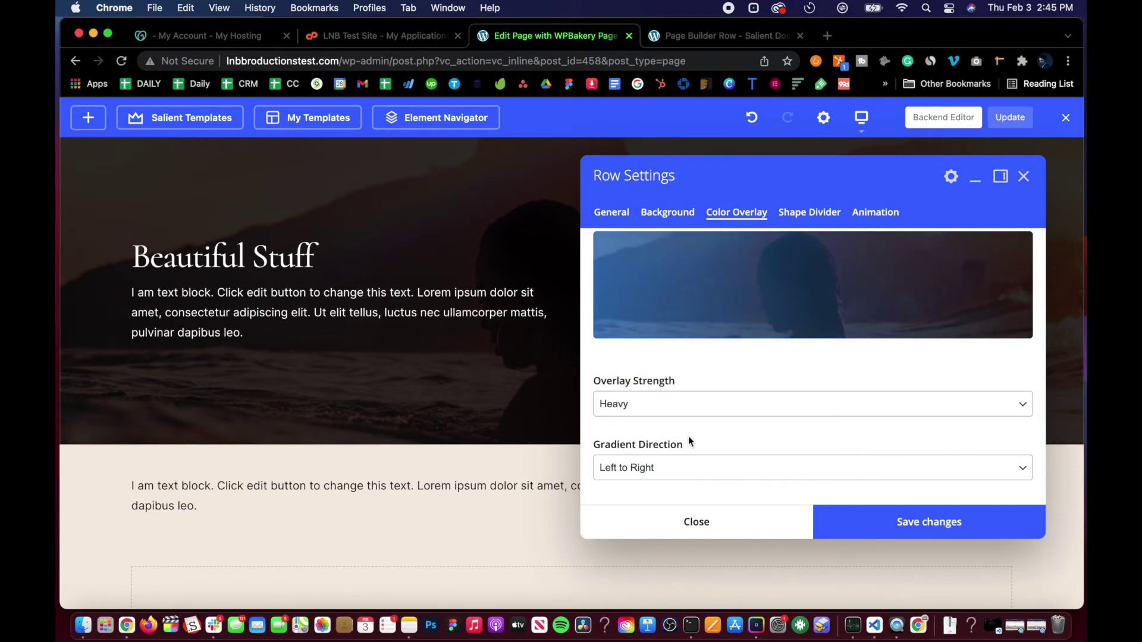
Step: Save the row's blue-to-black gradient overlay and close the settings
scroll(688, 436, up, 5)
scroll(688, 437, down, 5)
click(874, 530)
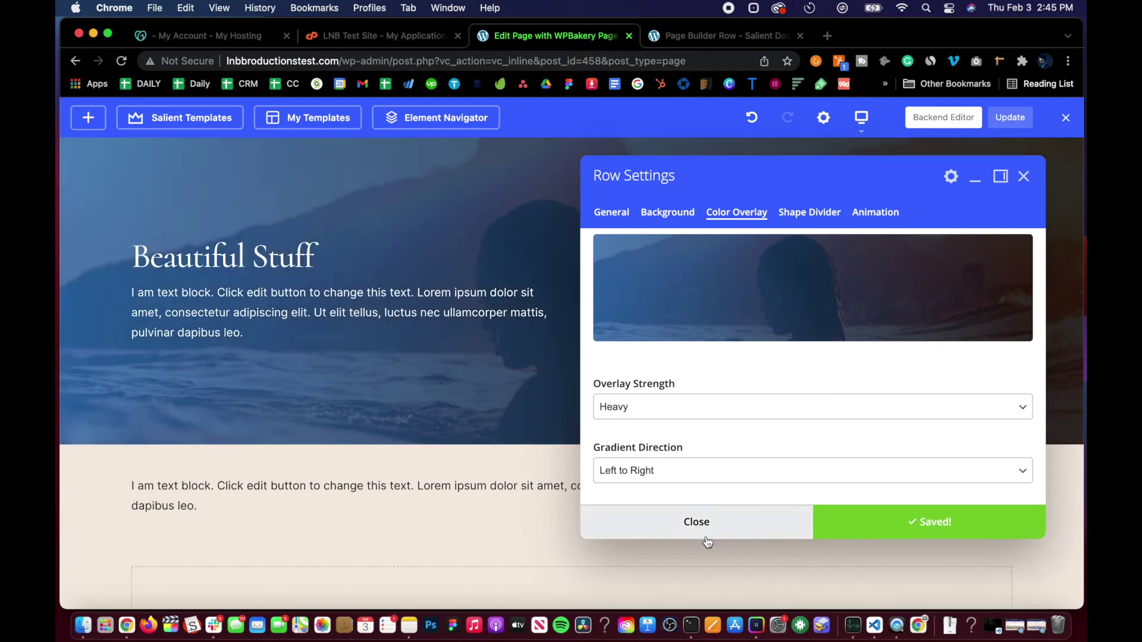
click(705, 538)
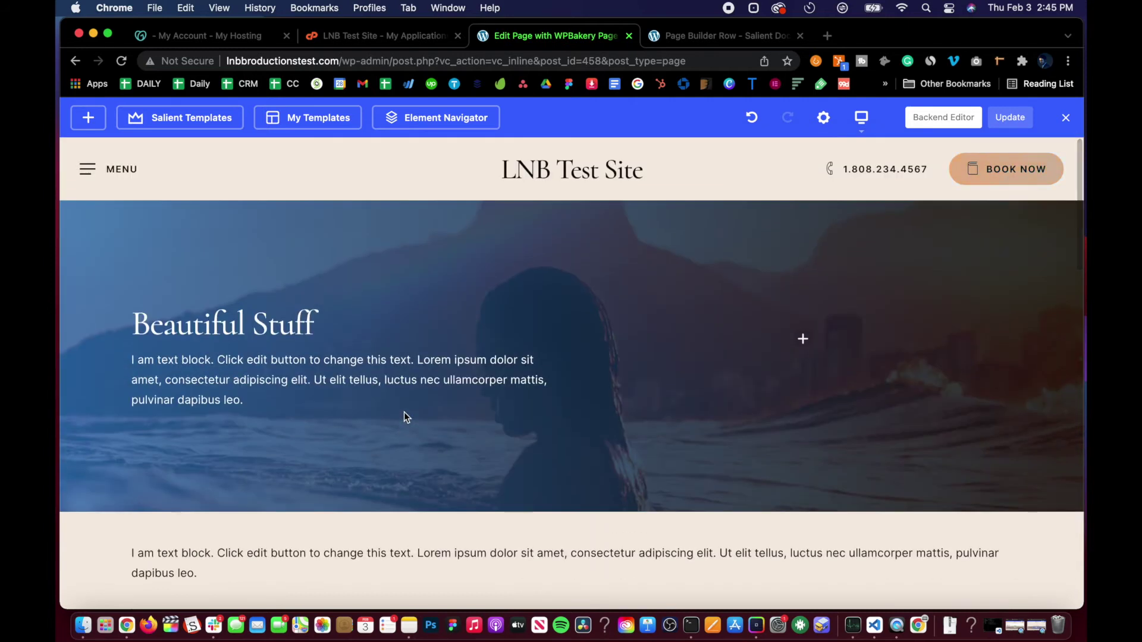
Step: Set the hero row's overlay gradient direction to Left Bottom to Right Top and save the changes
scroll(404, 416, down, 2)
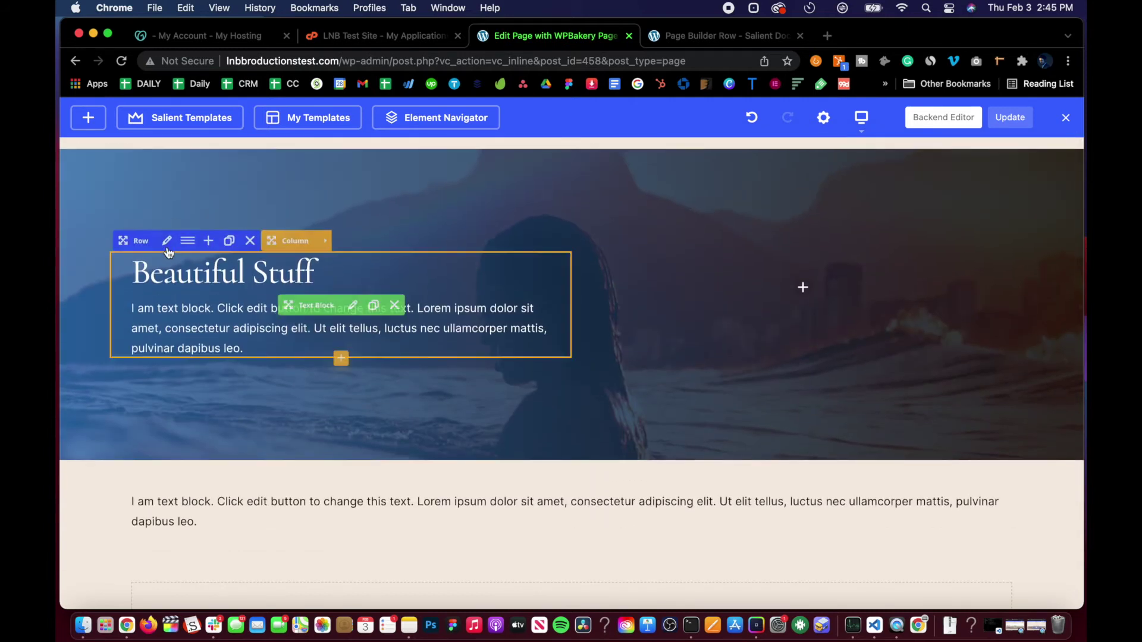
click(171, 241)
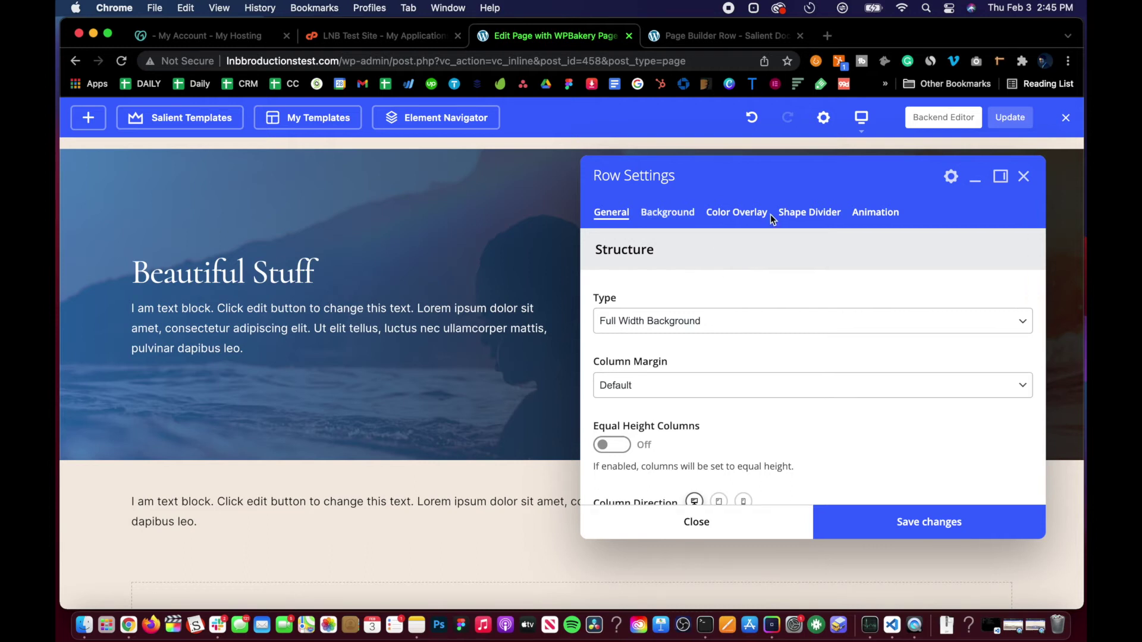
click(752, 215)
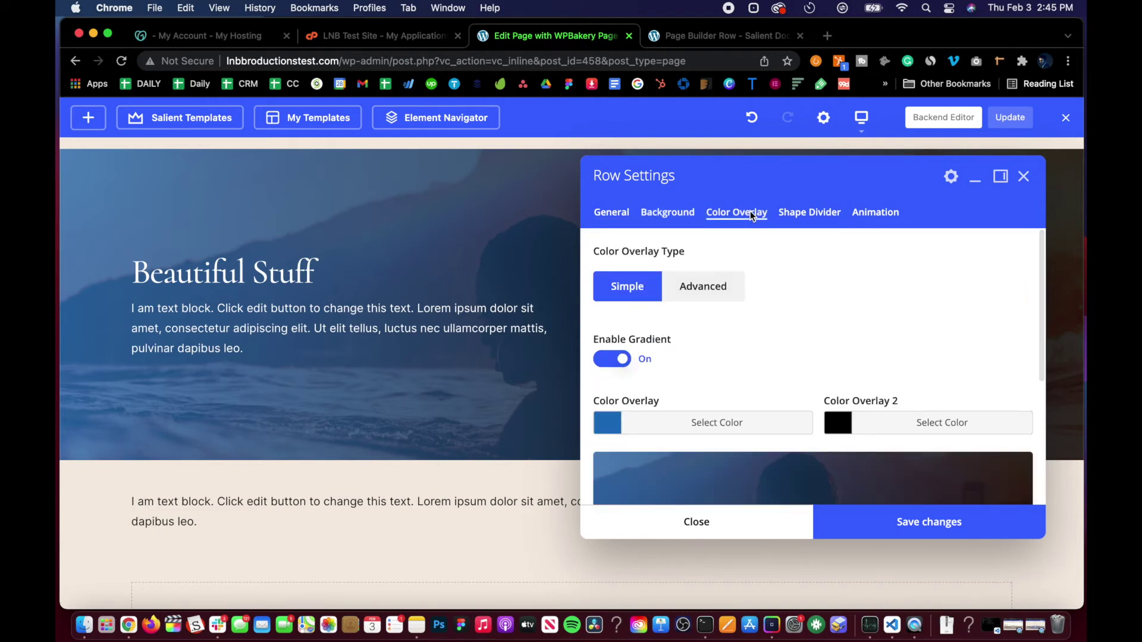
scroll(786, 302, down, 2)
scroll(786, 302, down, 5)
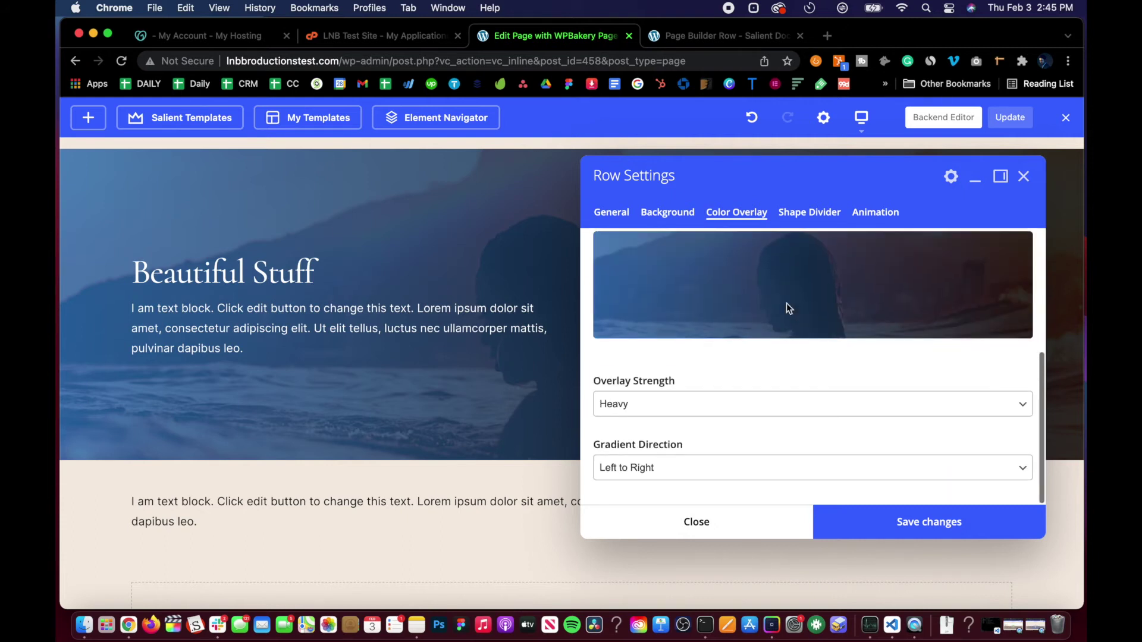
click(645, 476)
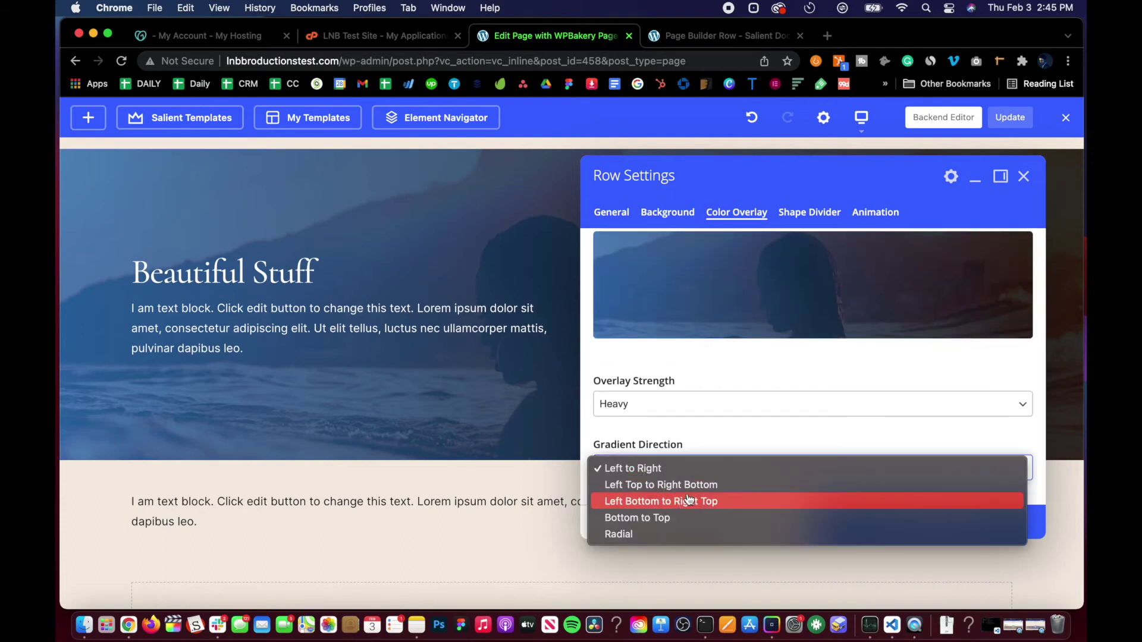
click(689, 501)
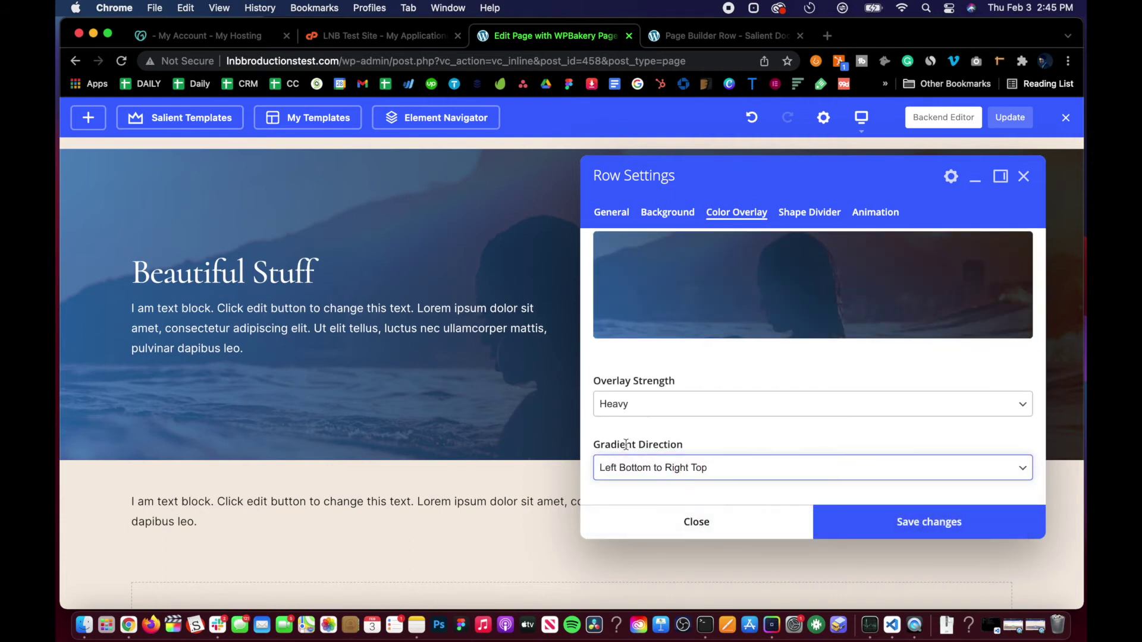
click(830, 519)
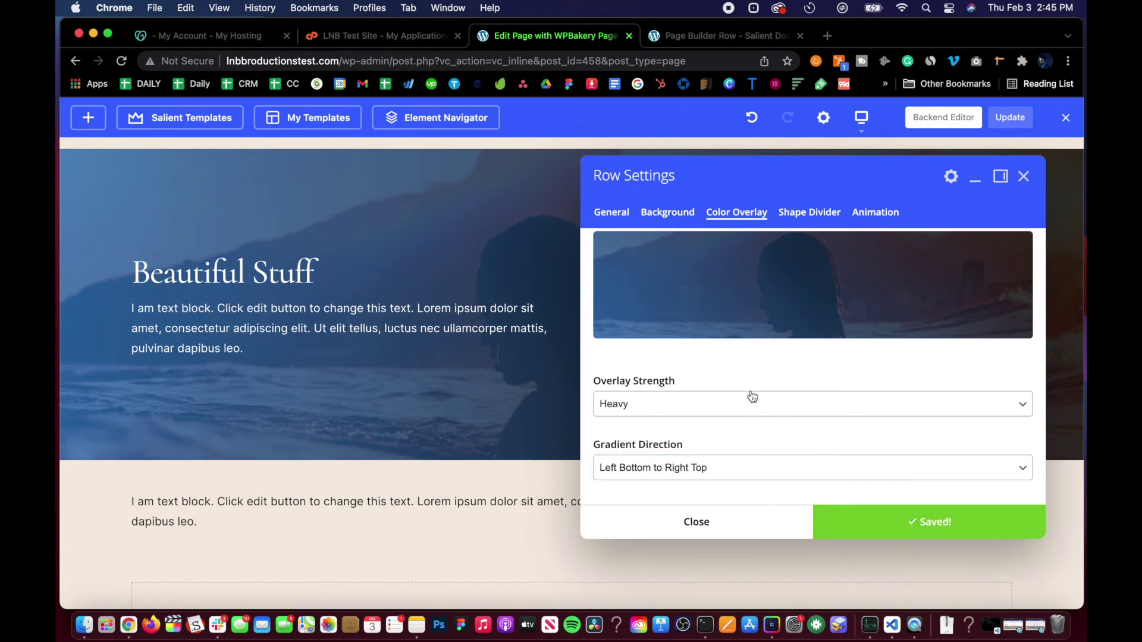
Step: Set the row's overlay gradient direction to Radial, save the changes and close the settings
scroll(678, 333, up, 1)
scroll(681, 319, up, 3)
scroll(681, 320, down, 4)
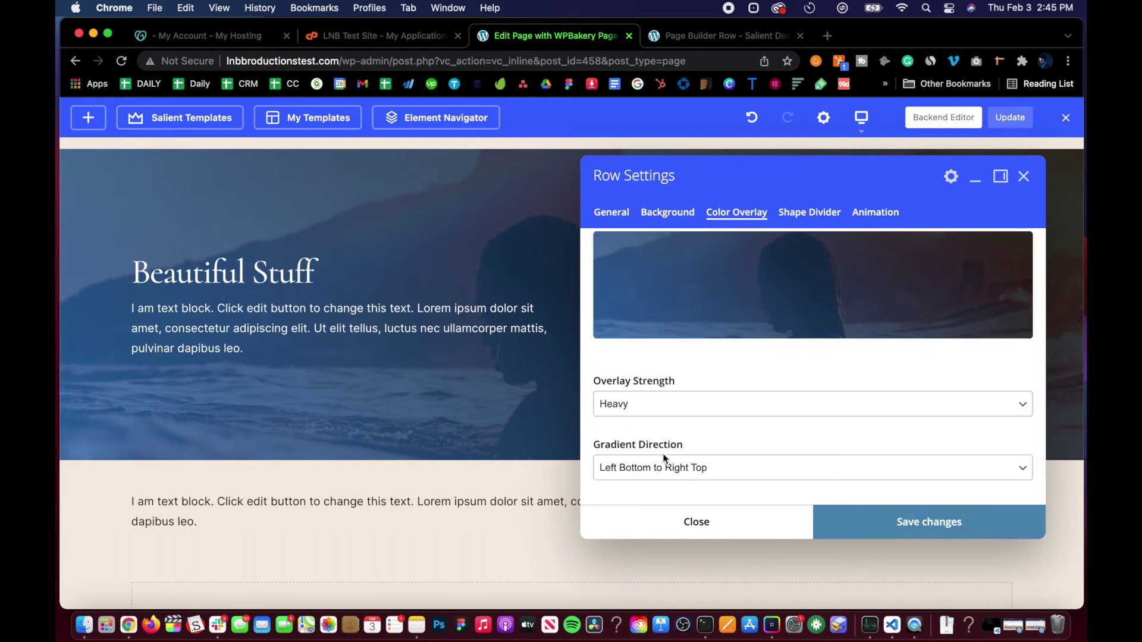
click(665, 479)
click(668, 501)
click(890, 529)
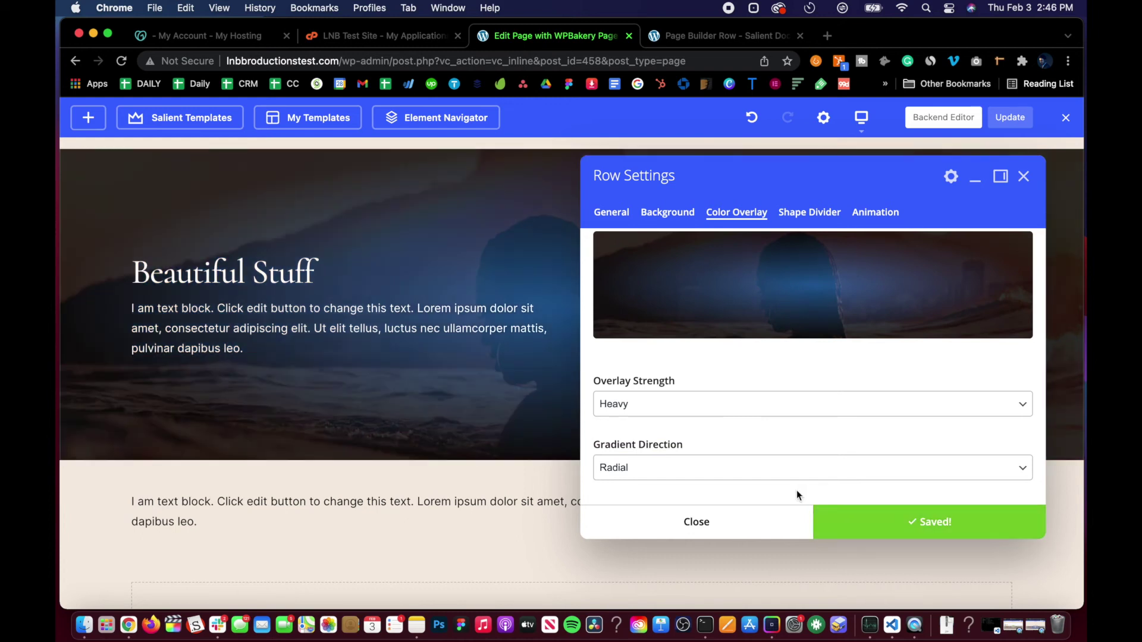
click(778, 533)
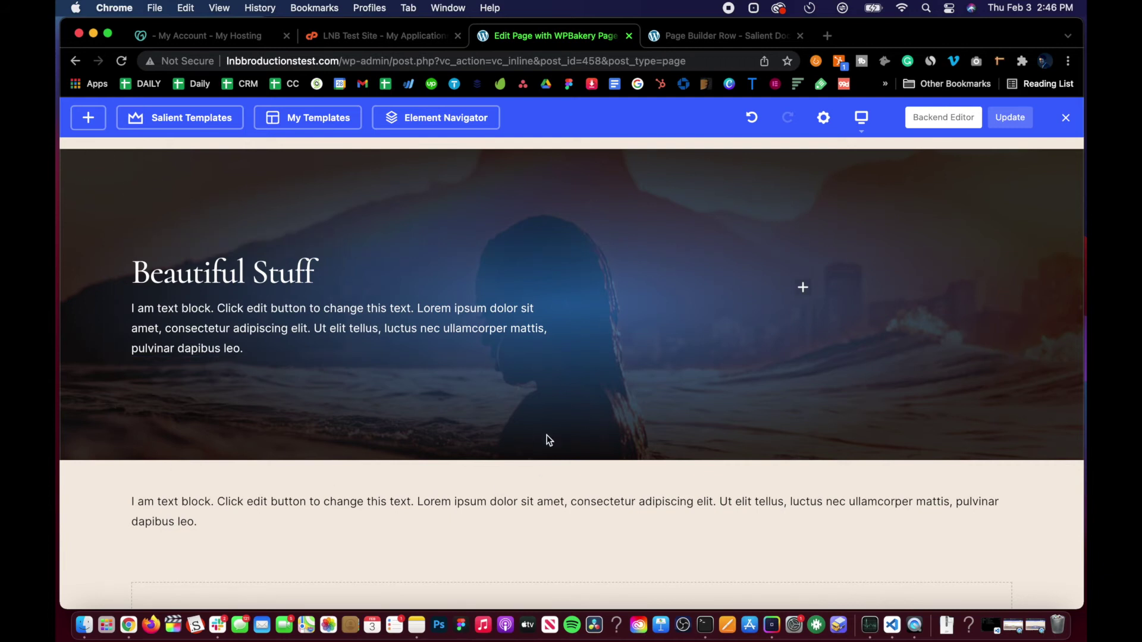
Step: Open the Austin Texas web design site and compare text readability over the Contact Our Digital Agency and Youtube Education backgrounds
click(827, 36)
text(louis)
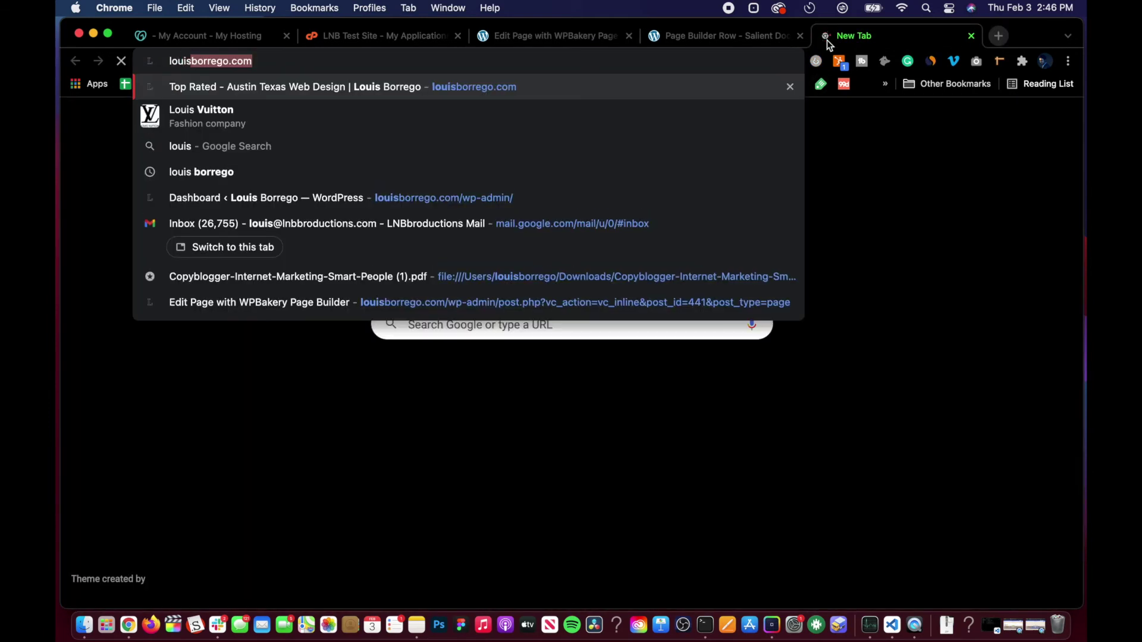
key(Return)
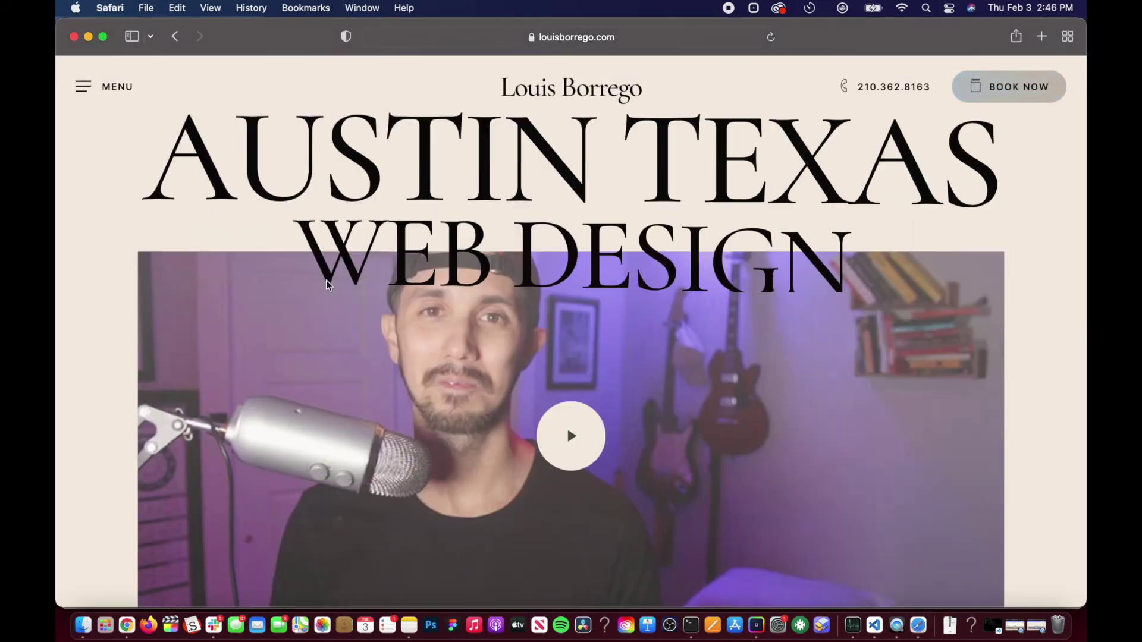
scroll(326, 280, down, 20)
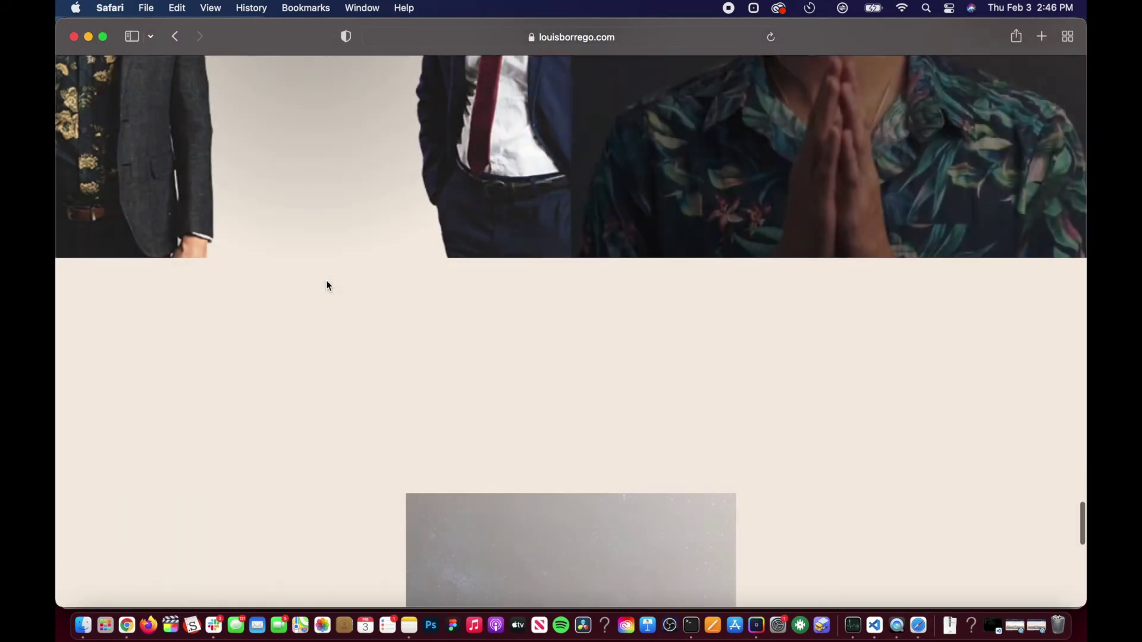
scroll(326, 281, up, 6)
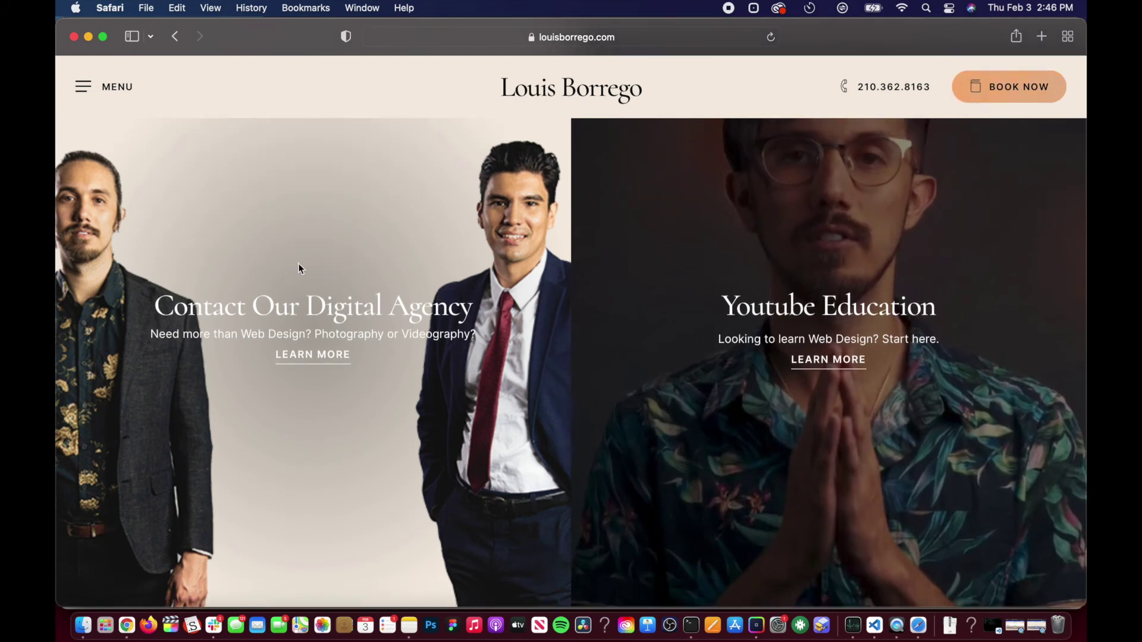
scroll(276, 269, up, 1)
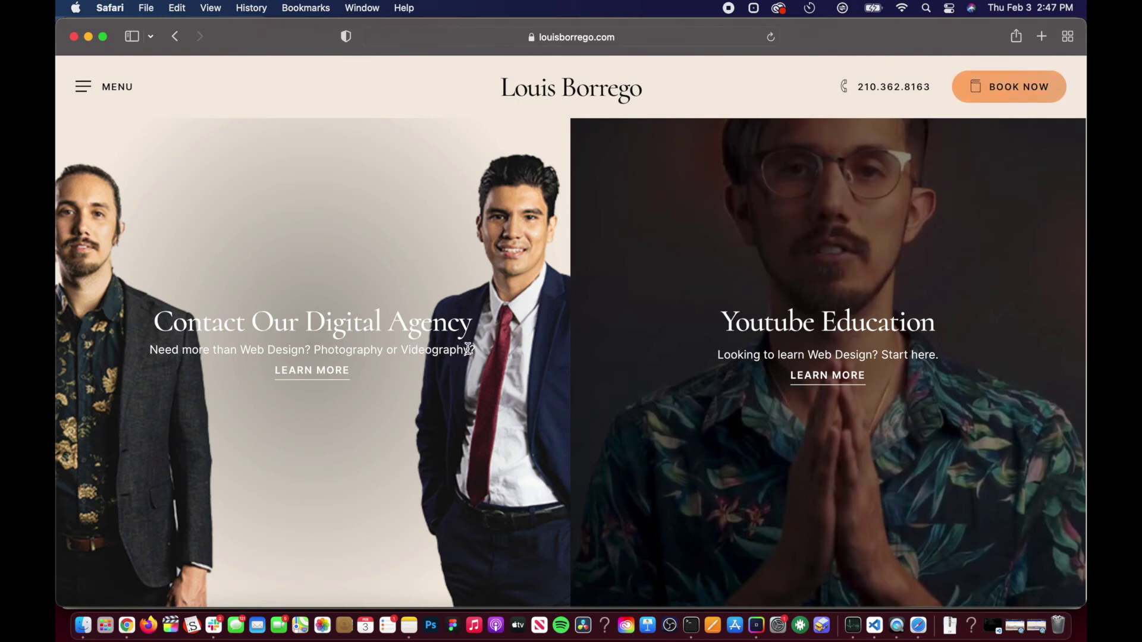
drag(469, 349, 329, 305)
click(259, 272)
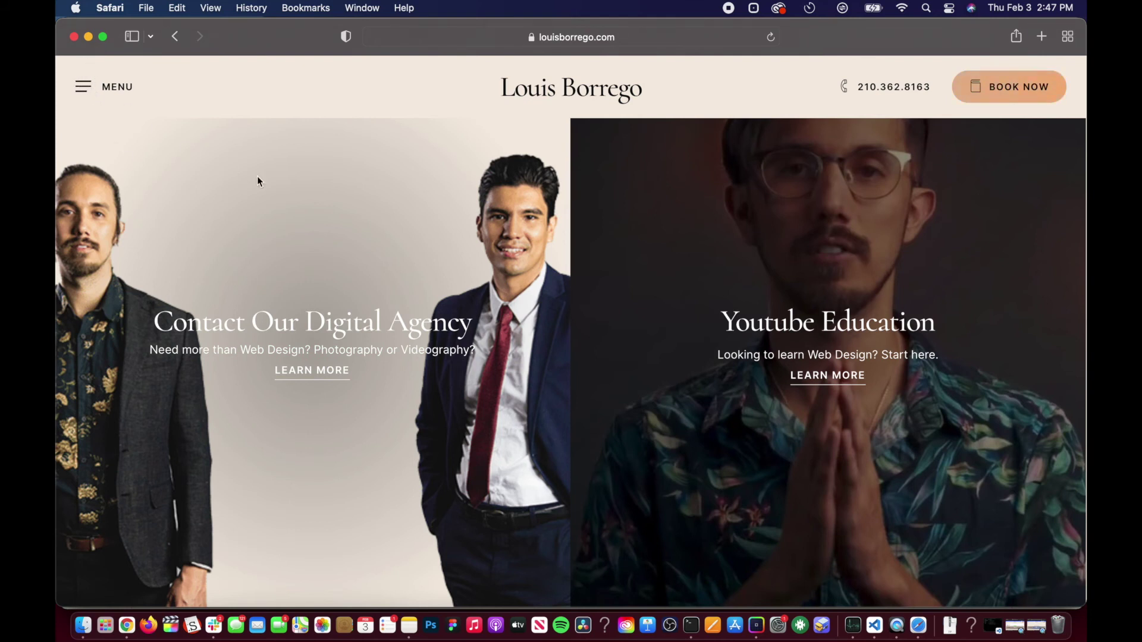
Step: Switch back to the page editor in Chrome, set the hero row's overlay strength to Medium and save the changes
key(super+Tab)
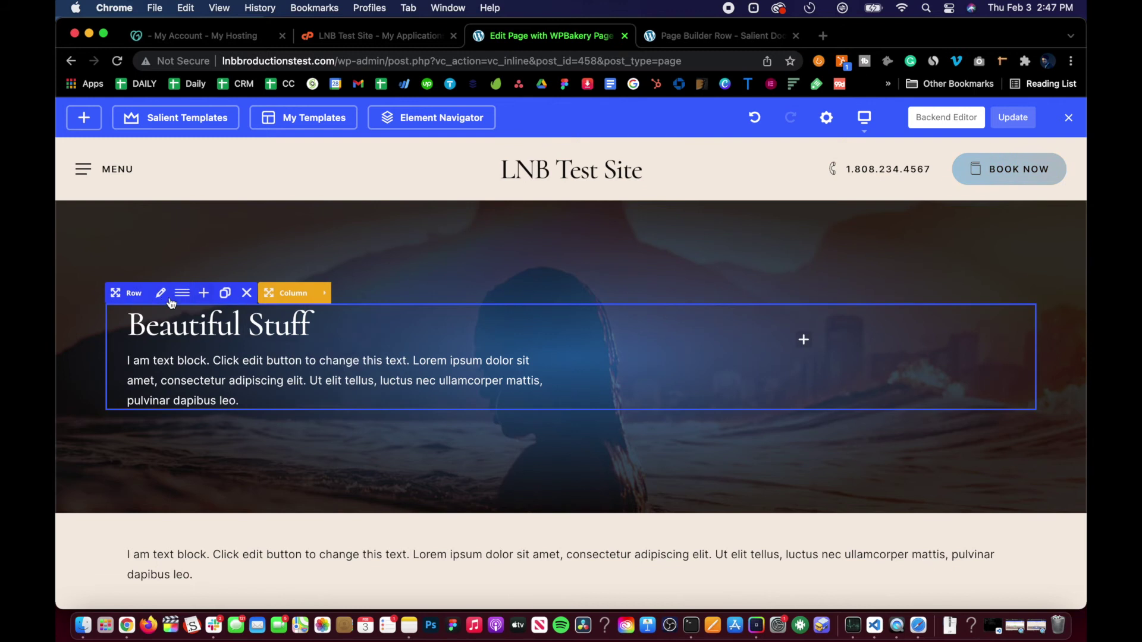
click(162, 300)
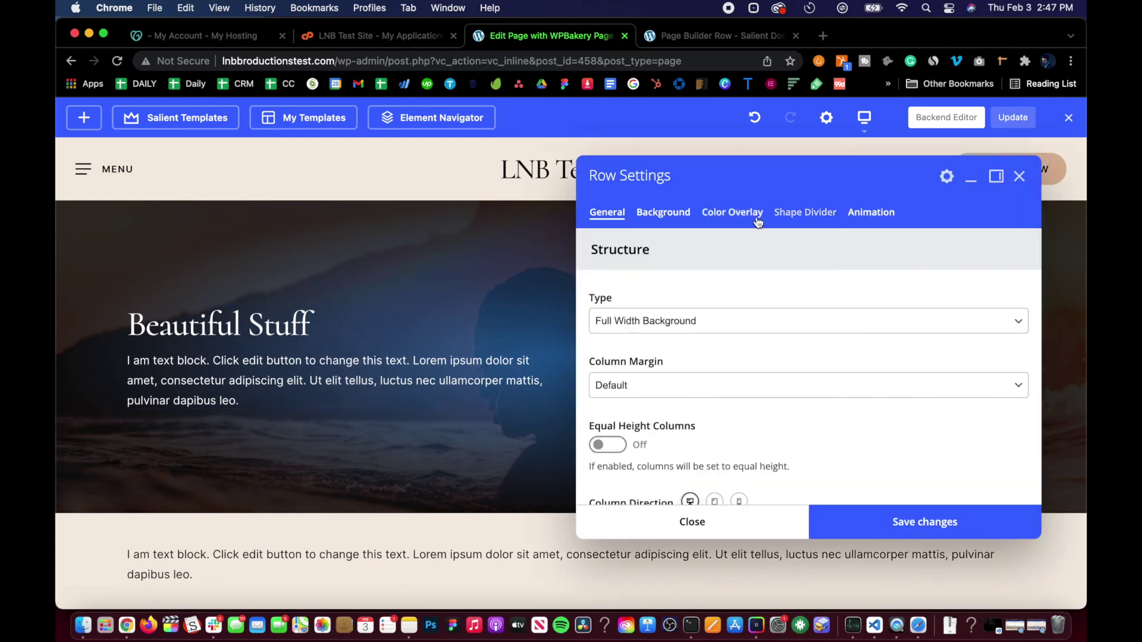
click(735, 219)
scroll(668, 357, down, 4)
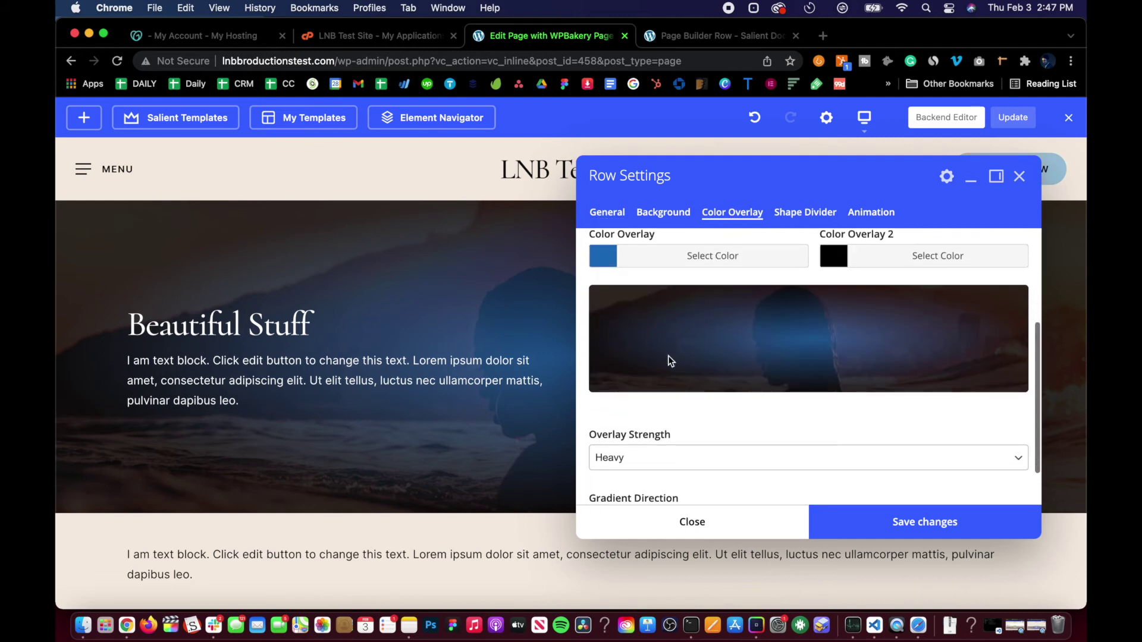
click(667, 411)
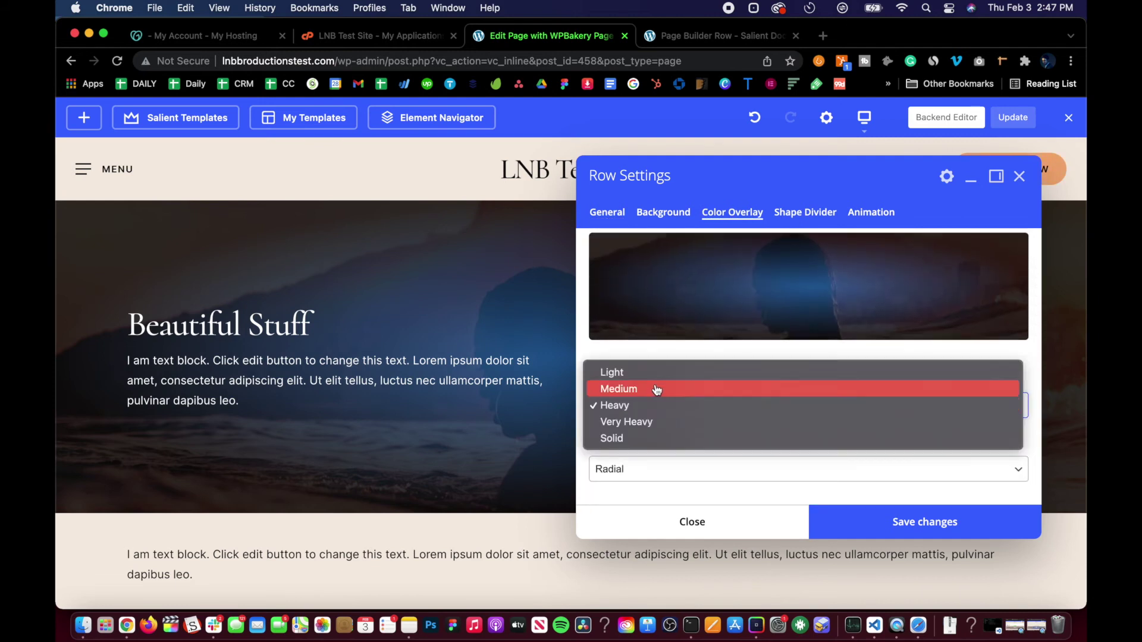
click(658, 387)
click(854, 523)
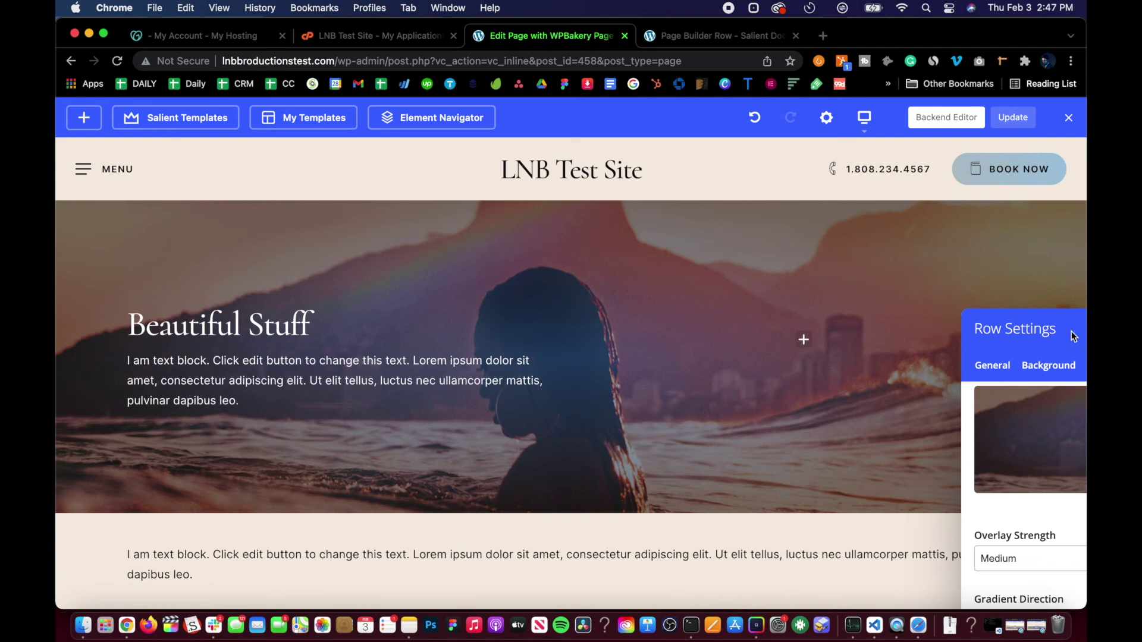
Step: Set the row's overlay strength to Heavy and its gradient direction to Left to Right, saving the changes
click(750, 404)
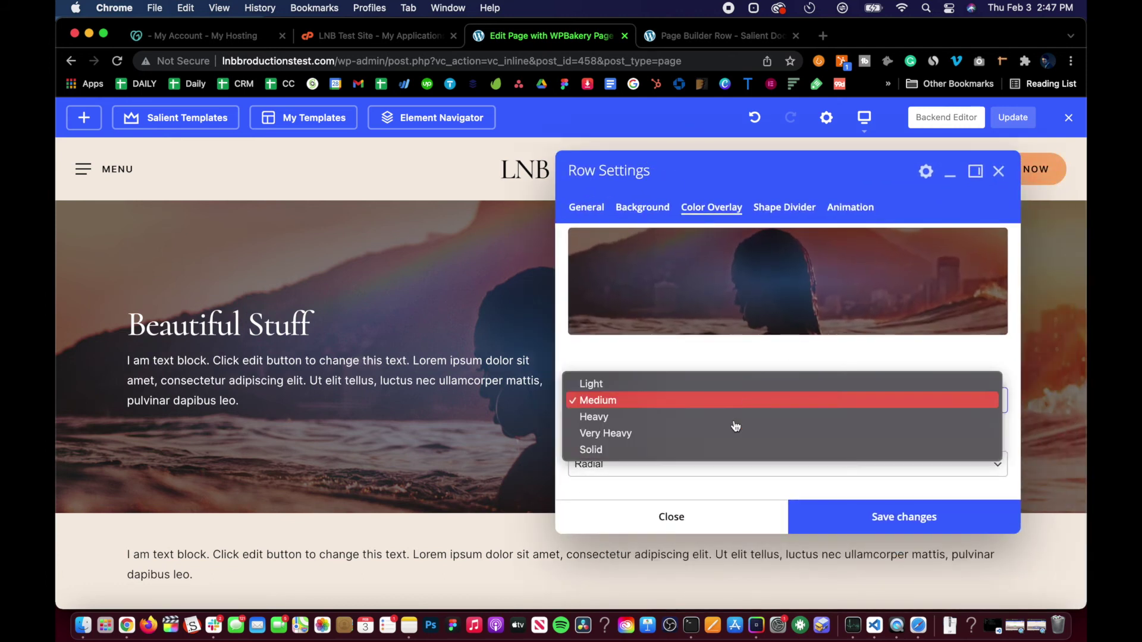
click(706, 418)
click(849, 521)
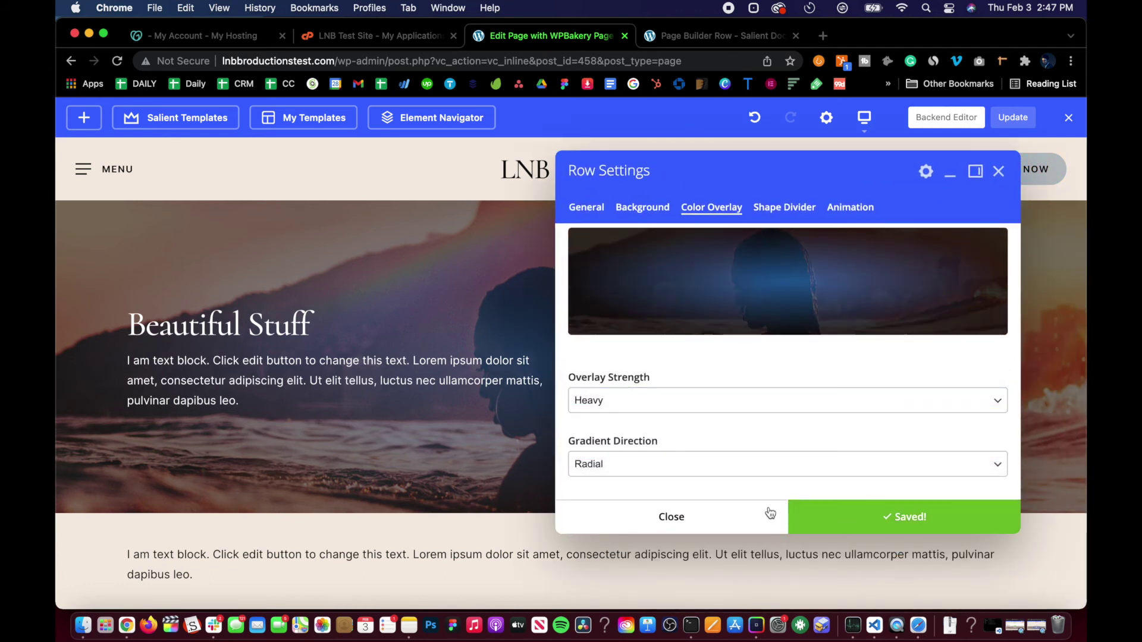
click(645, 467)
click(609, 404)
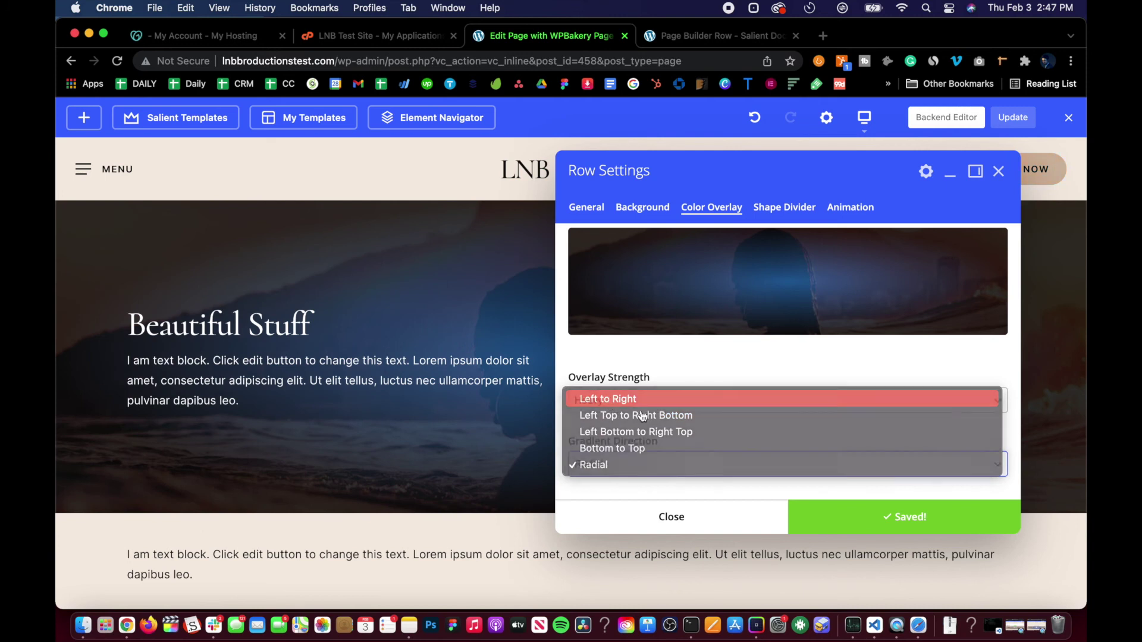
click(836, 520)
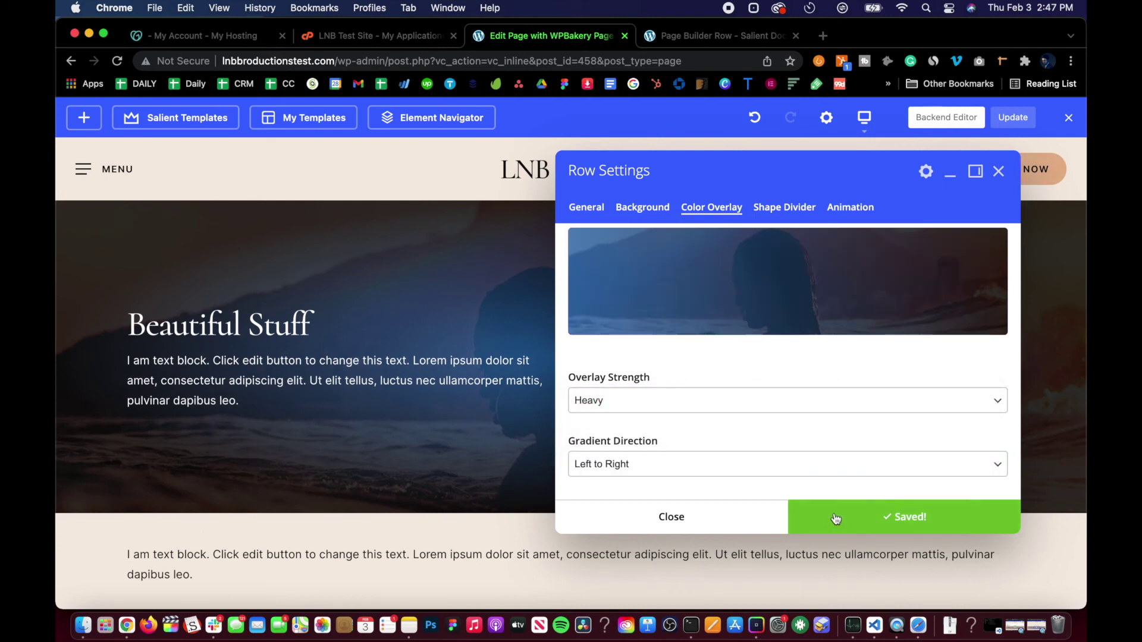
Step: Review the row's second overlay color presets and the gradient preview, keeping the current colors
scroll(643, 309, up, 4)
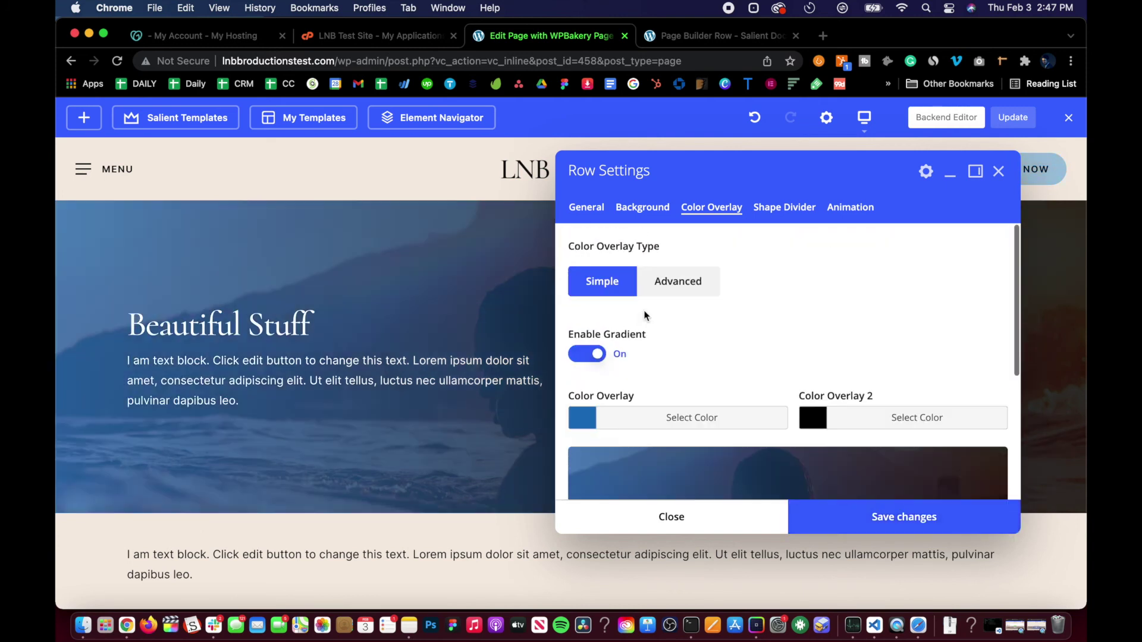
click(813, 412)
scroll(814, 414, down, 5)
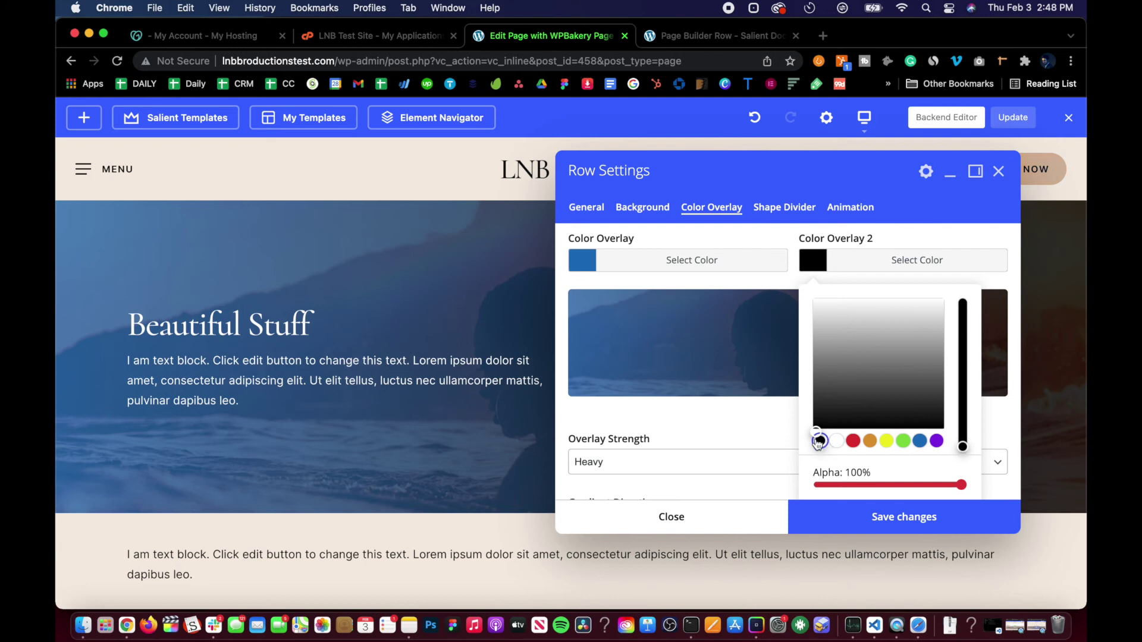
click(783, 431)
scroll(720, 328, up, 2)
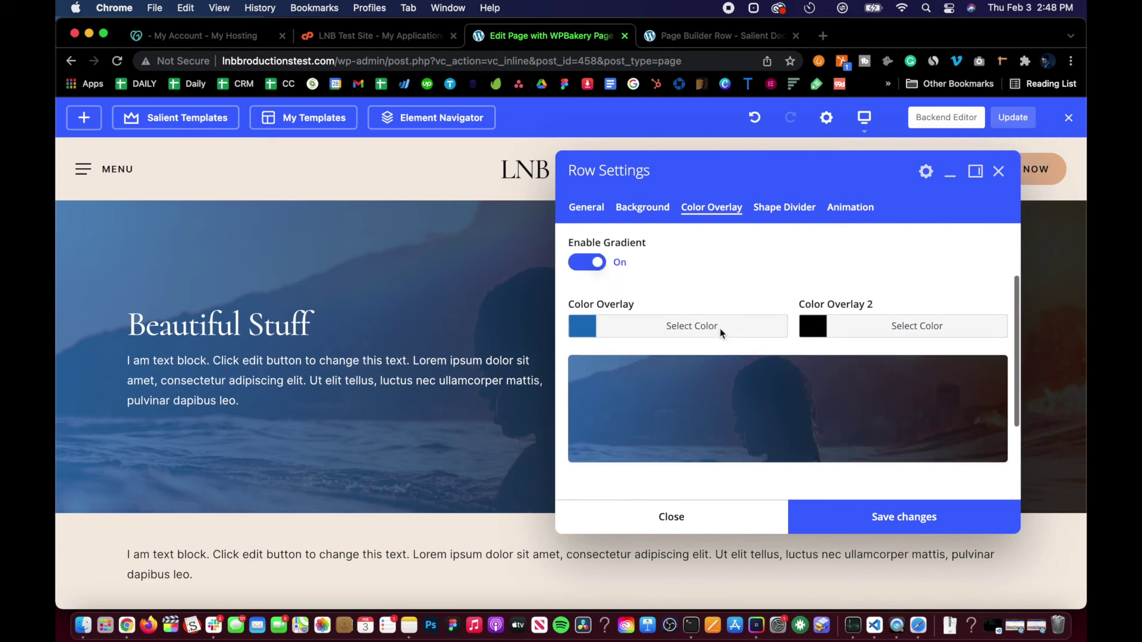
scroll(720, 328, down, 4)
scroll(720, 328, up, 2)
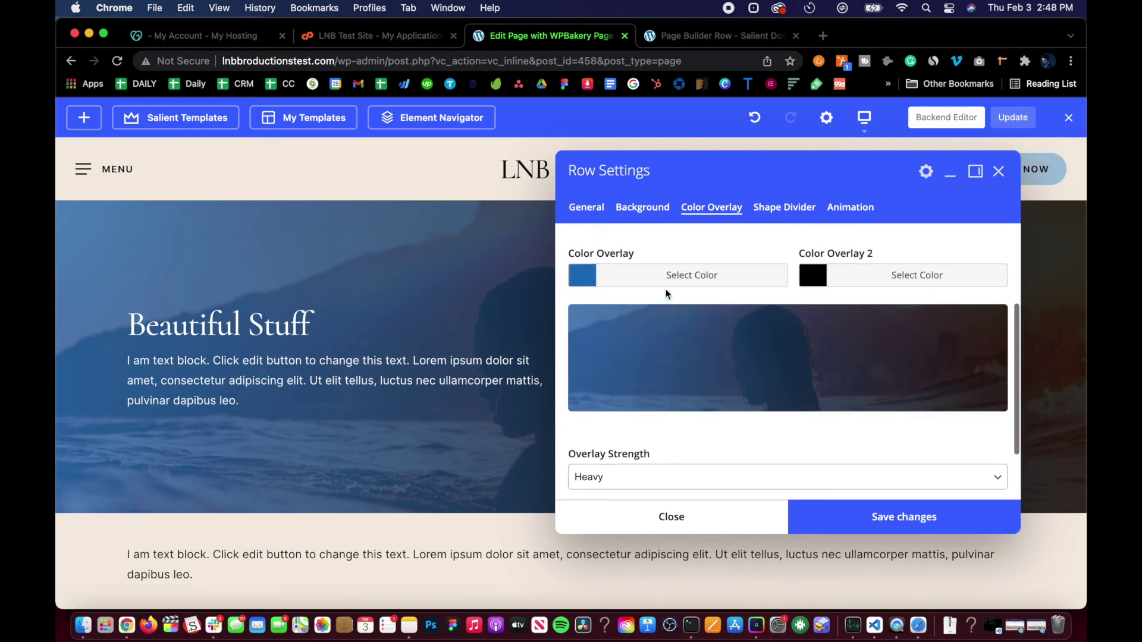
Step: Set the row's first overlay color to black, clear the second overlay color, then save and close the row settings
click(669, 284)
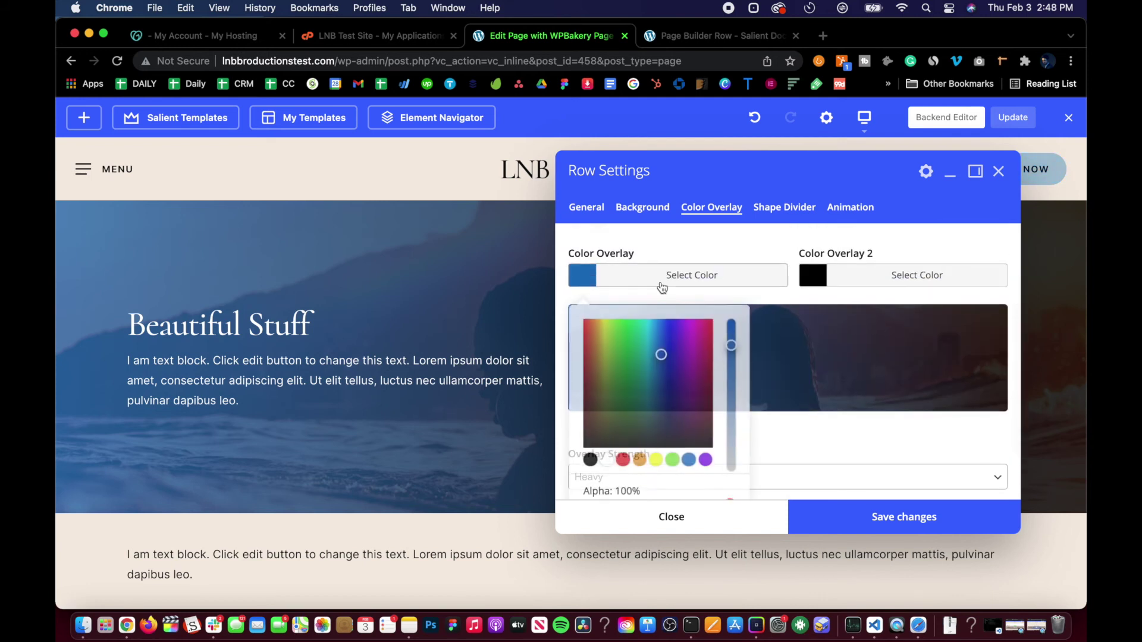
click(590, 456)
click(816, 278)
scroll(757, 426, down, 1)
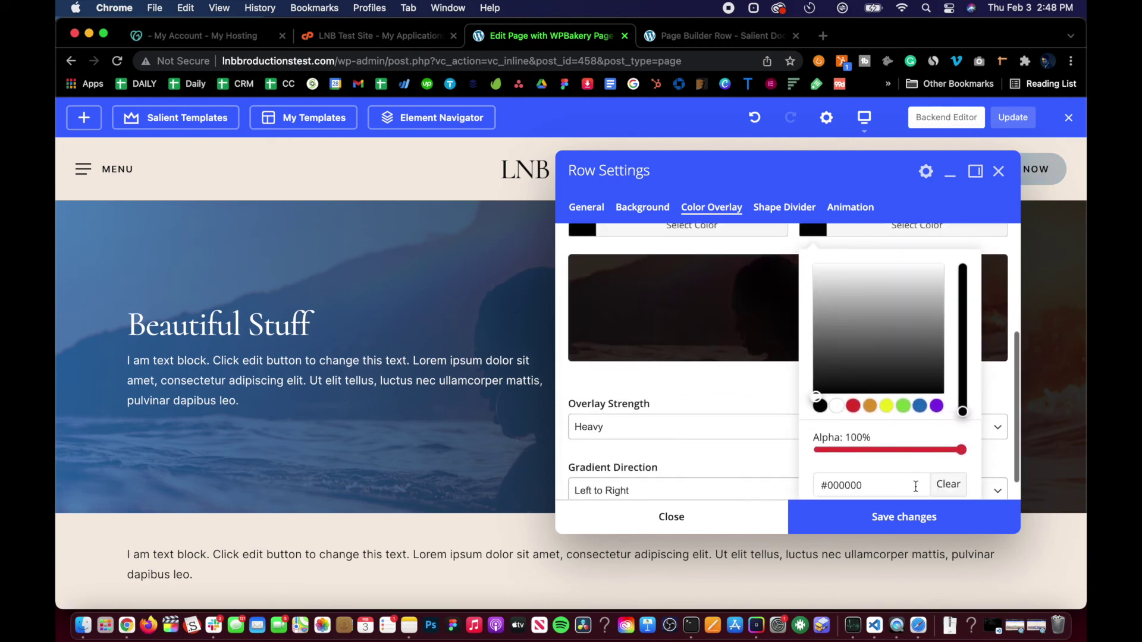
click(948, 484)
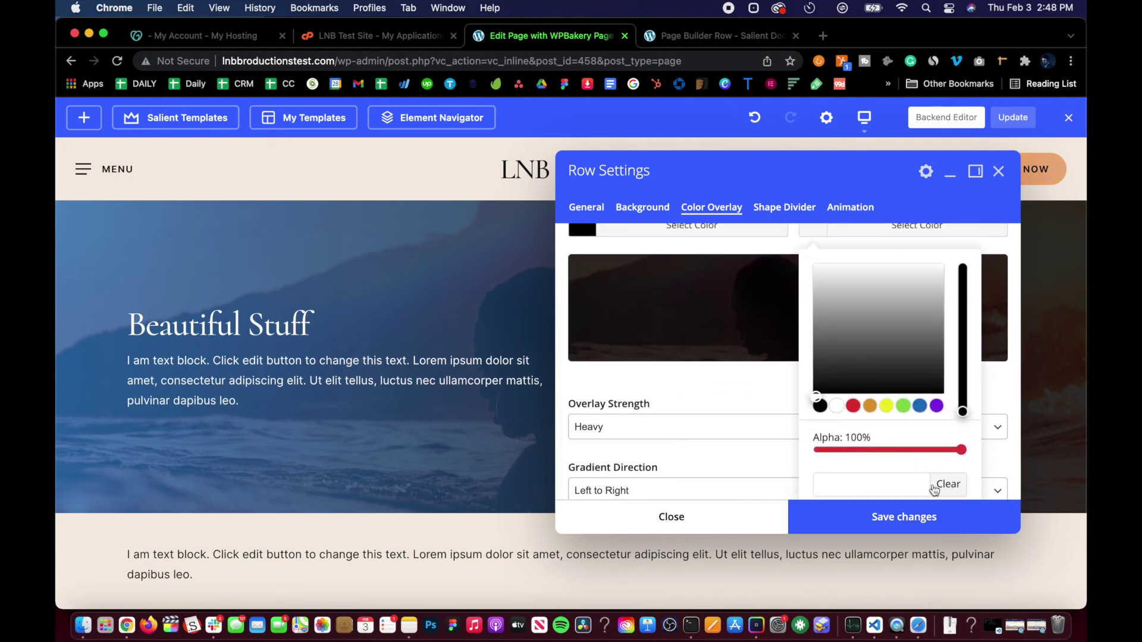
click(901, 518)
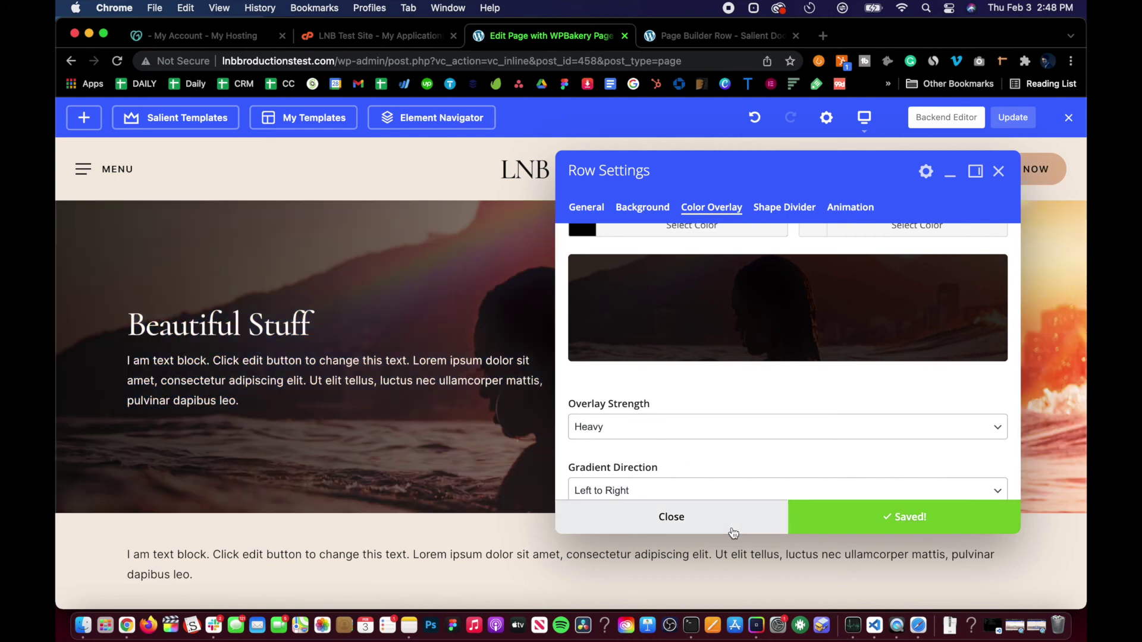
click(735, 529)
scroll(476, 373, down, 1)
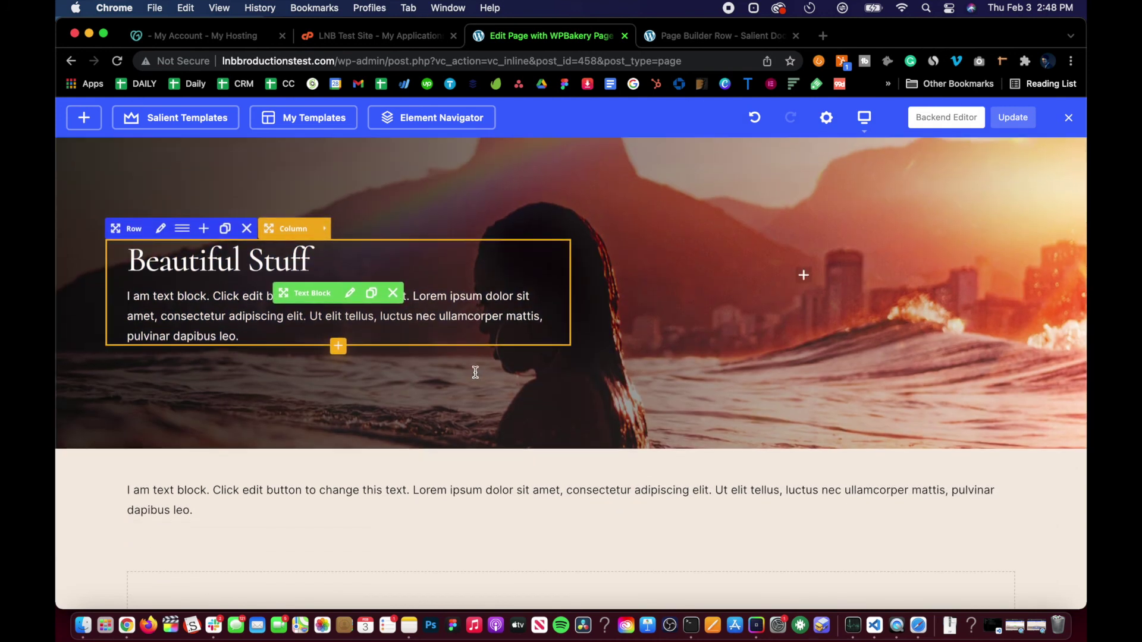
scroll(529, 409, up, 1)
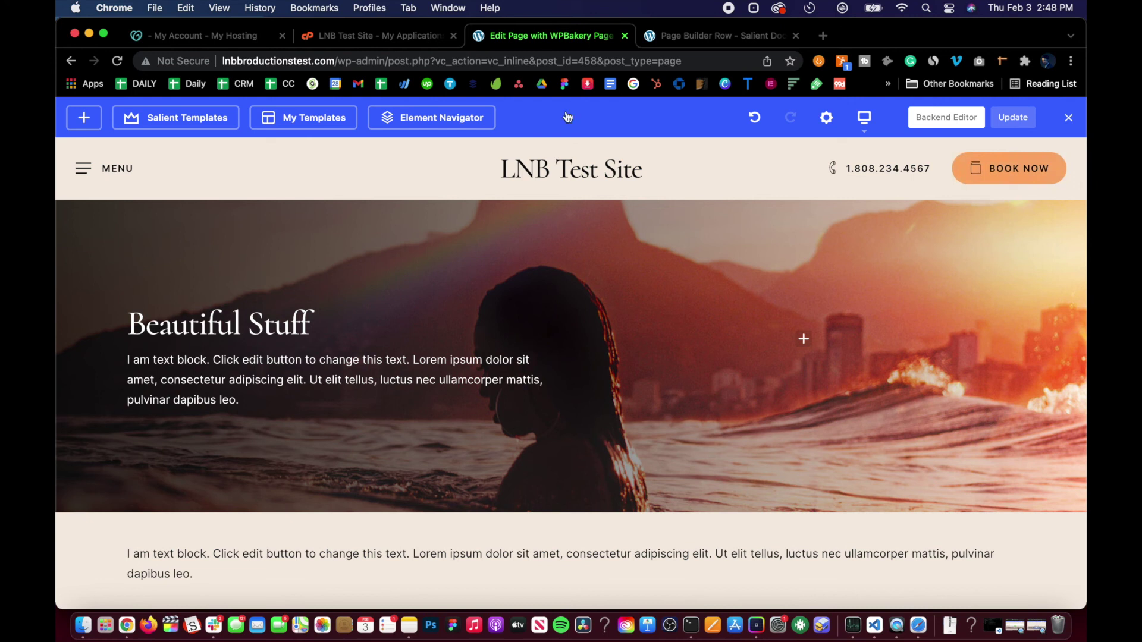
Step: Switch to the Salient documentation and review the Color Overlay section's Overlay Strength opacities and Gradient Direction examples
click(709, 38)
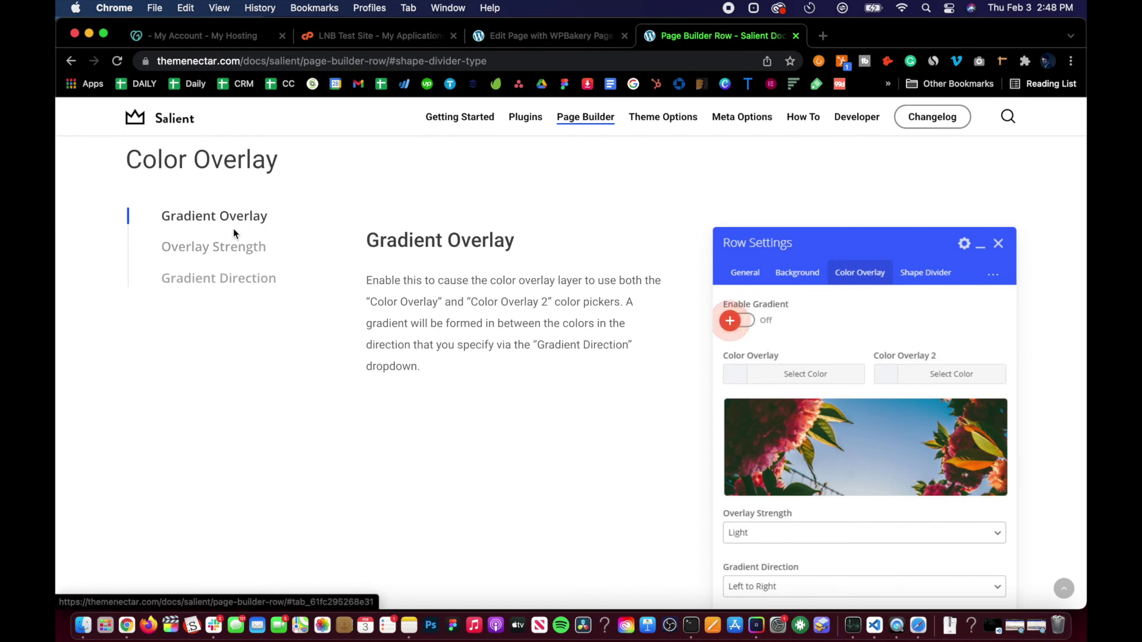
click(180, 250)
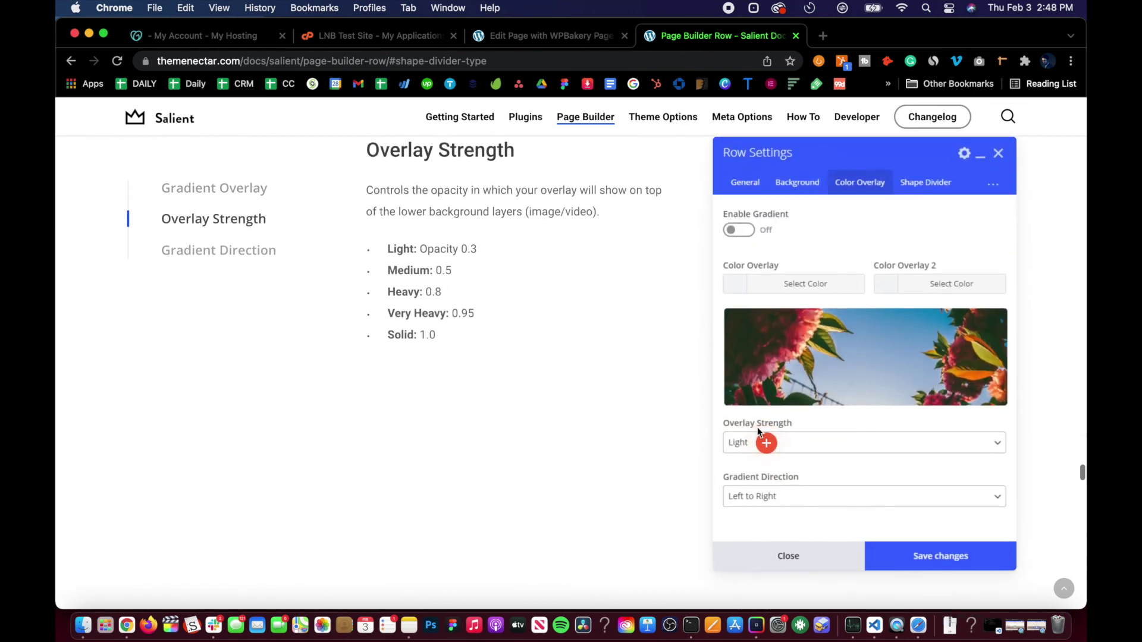
drag(439, 338, 378, 241)
click(379, 242)
click(221, 251)
scroll(645, 443, down, 2)
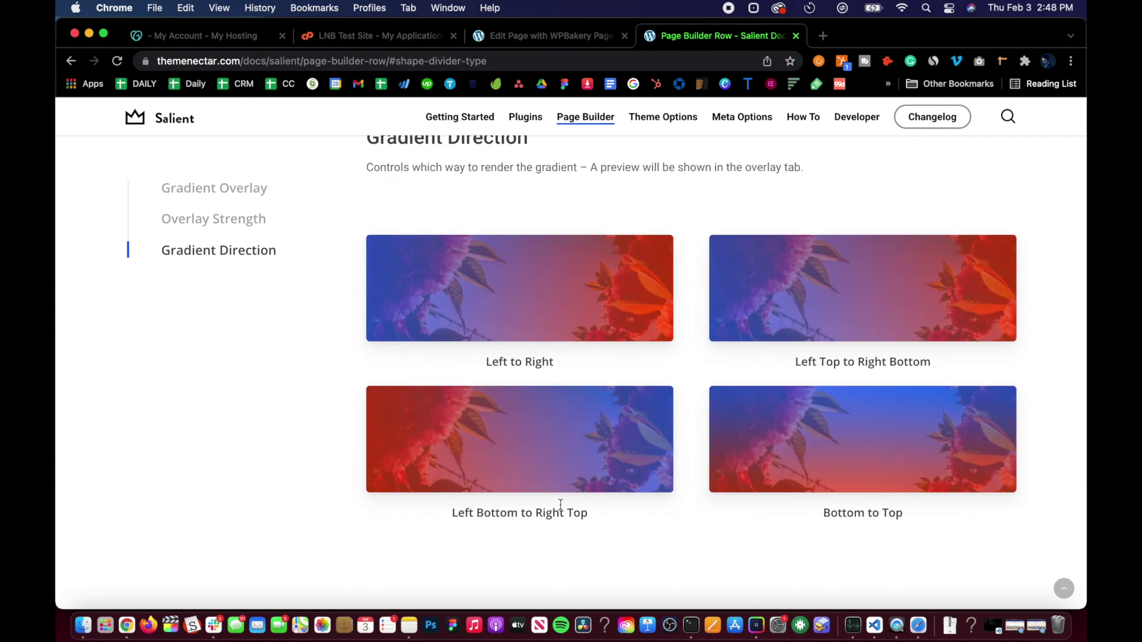
scroll(558, 376, up, 1)
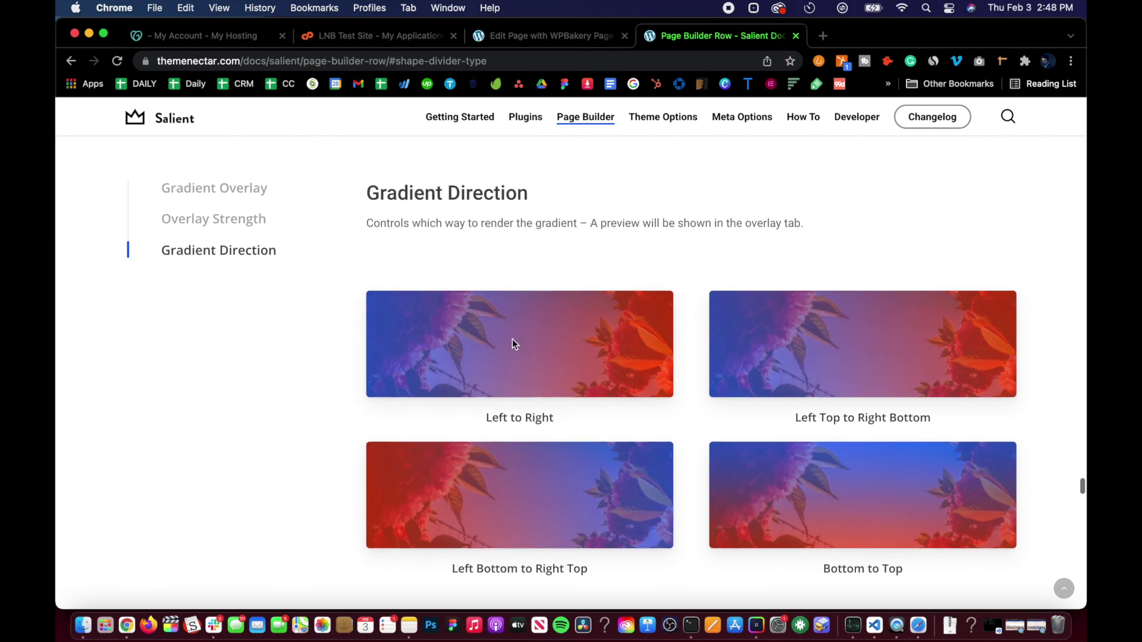